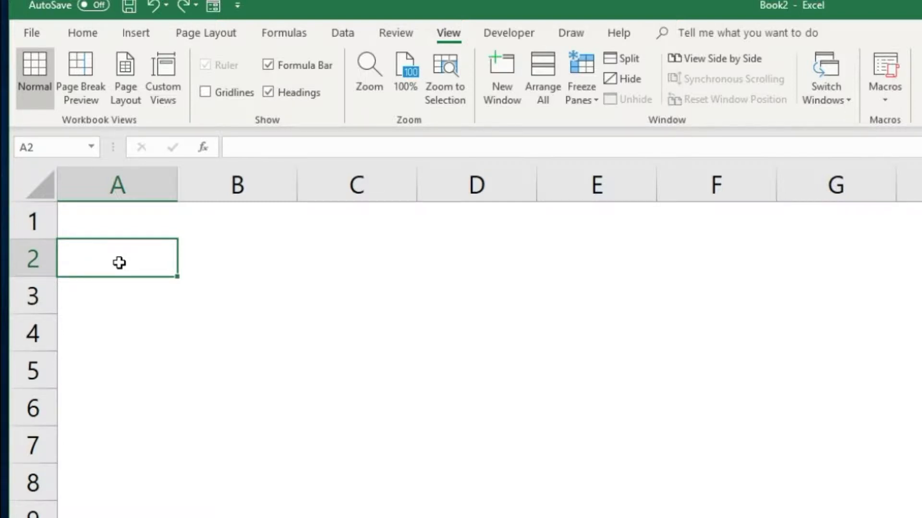
Step: Paste the organisation's project title into A2 and 'Participant Registration Tracker' into A3
text(Lavel Claytor’s Projects with a Purpose)
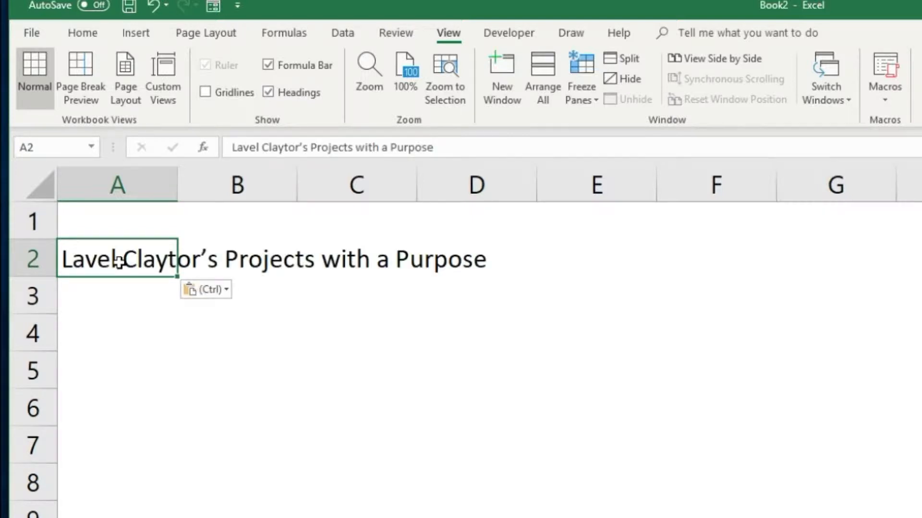
click(130, 294)
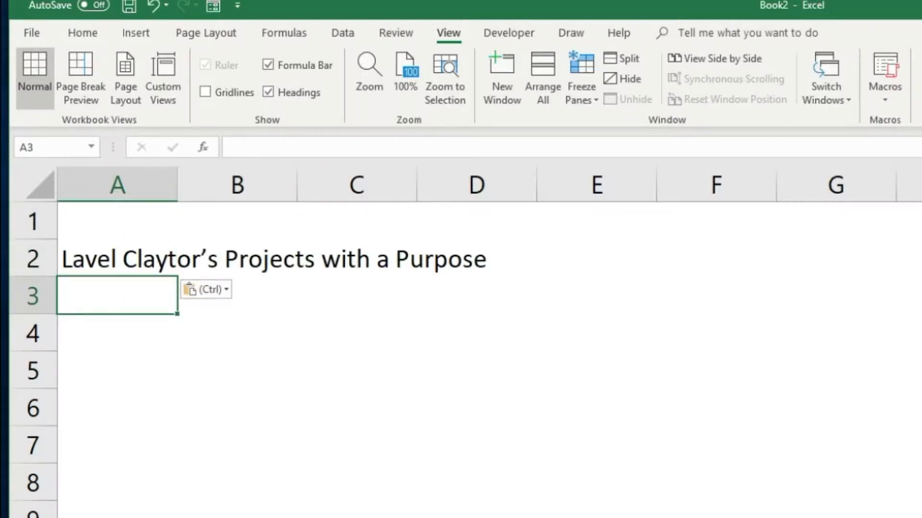
key(alt+Tab)
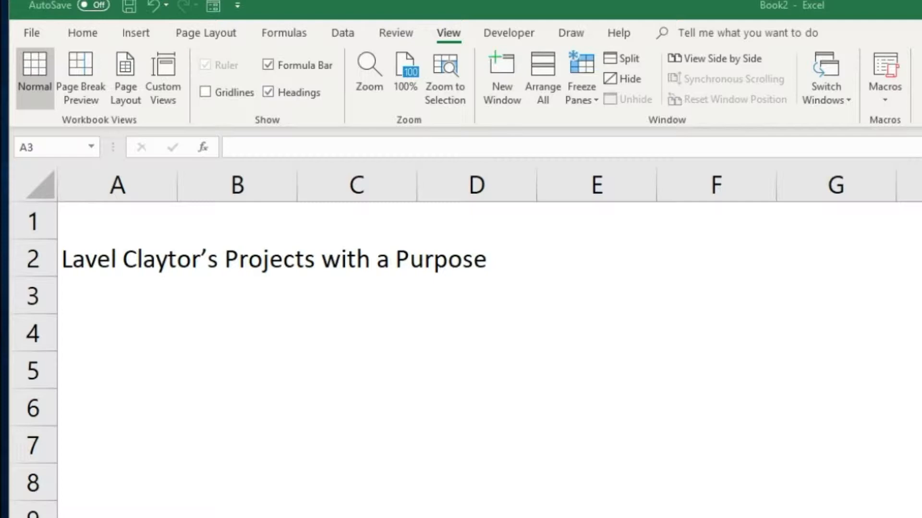
click(102, 290)
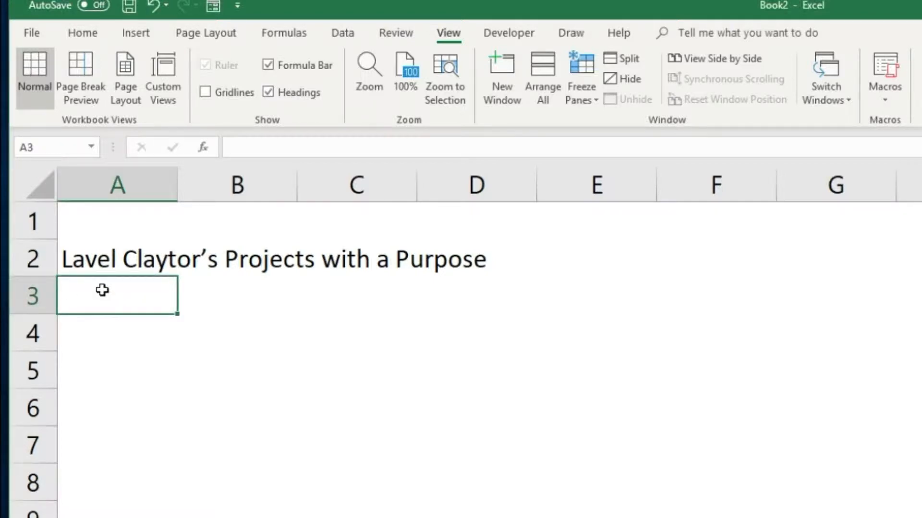
text(Participant Registration Tracker)
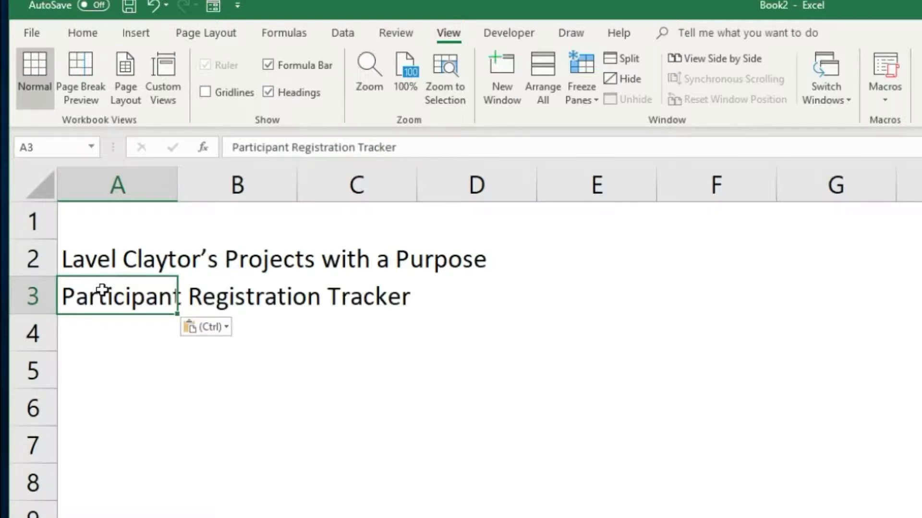
click(120, 325)
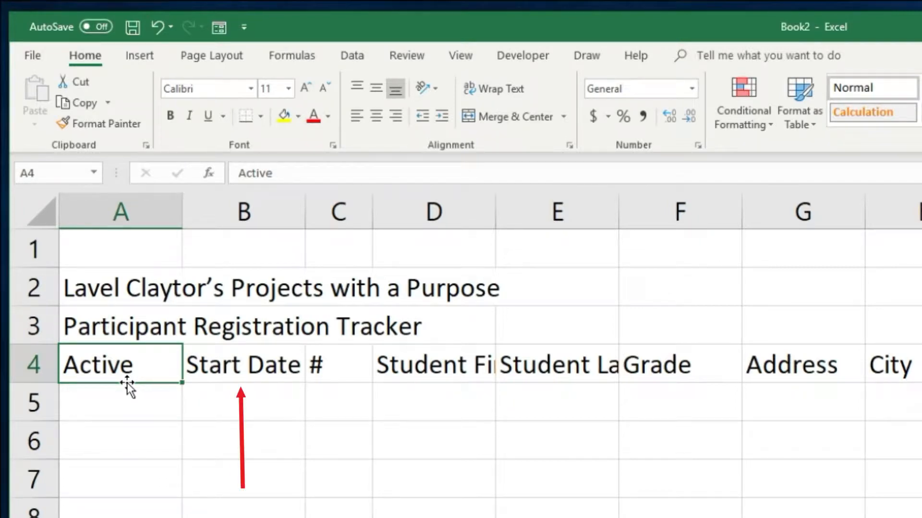
Step: Enter row 4 headings Active, Start Date, #, Student First Name, Student Last Name, Grade, Address, City, State
key(Right)
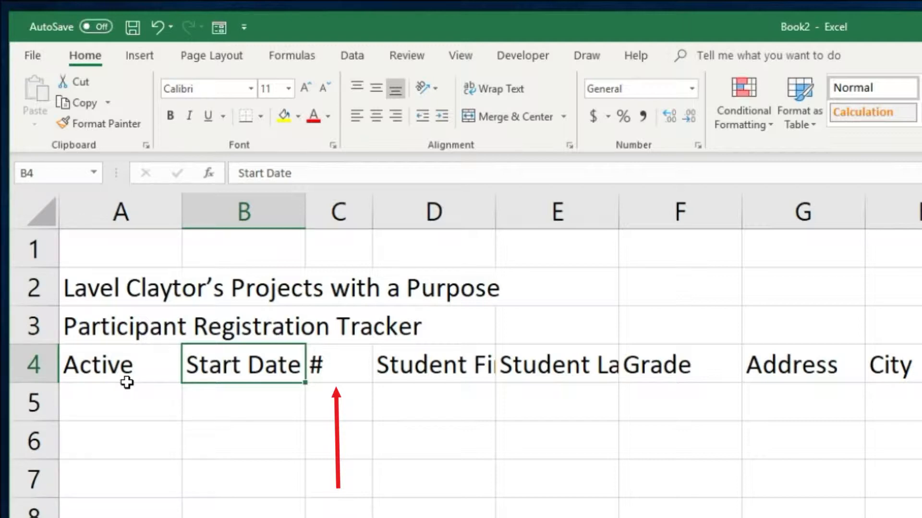
key(Right)
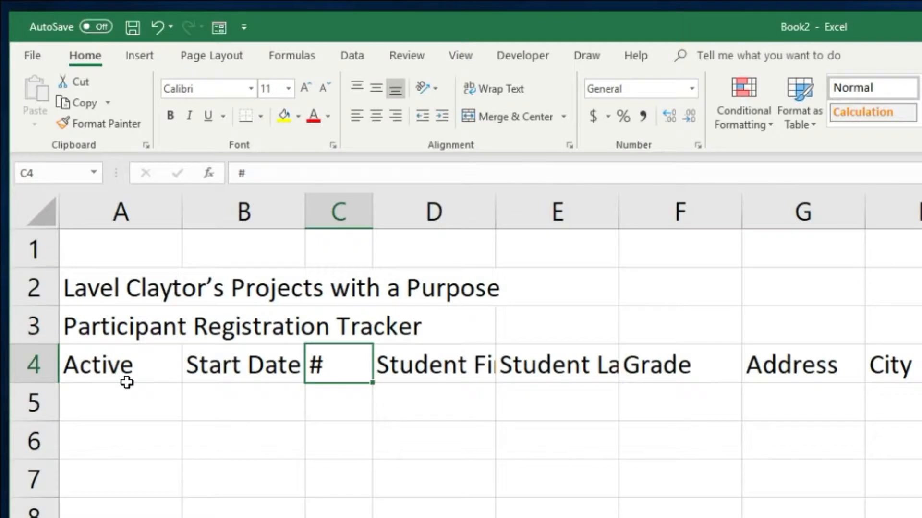
key(Right)
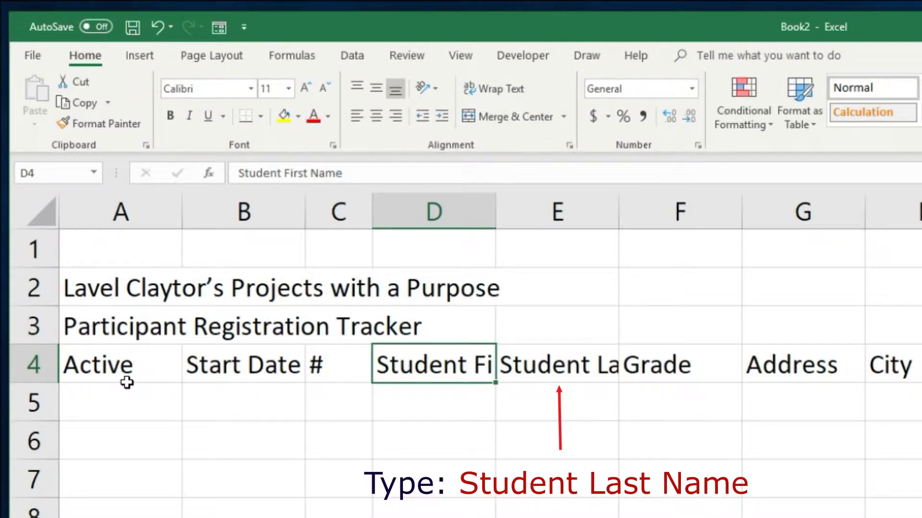
key(Right)
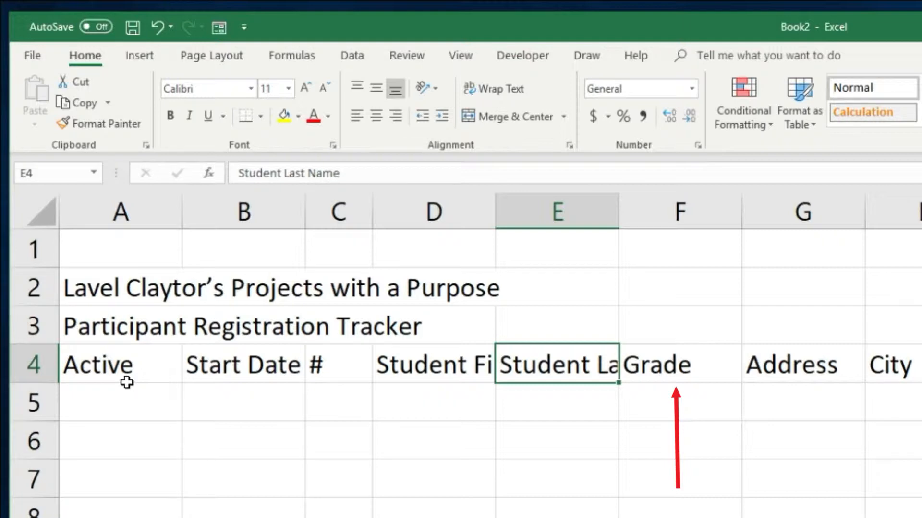
key(Right)
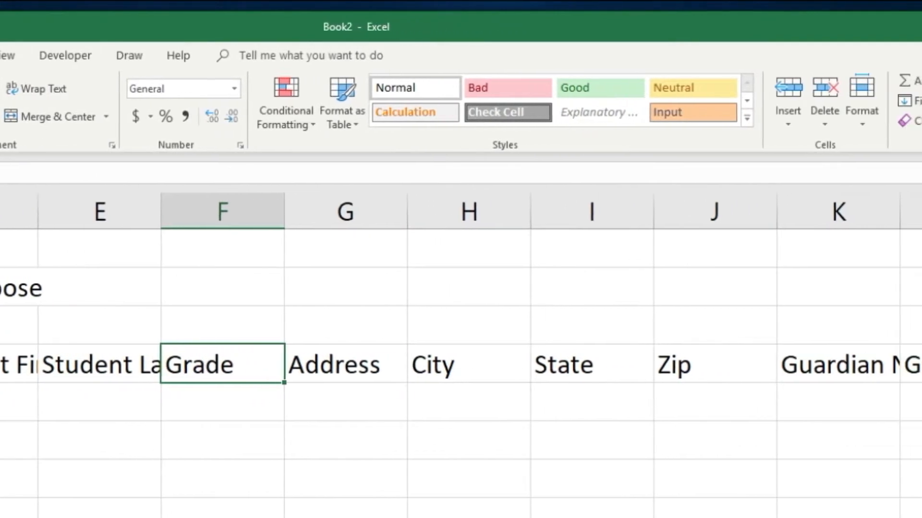
key(Right)
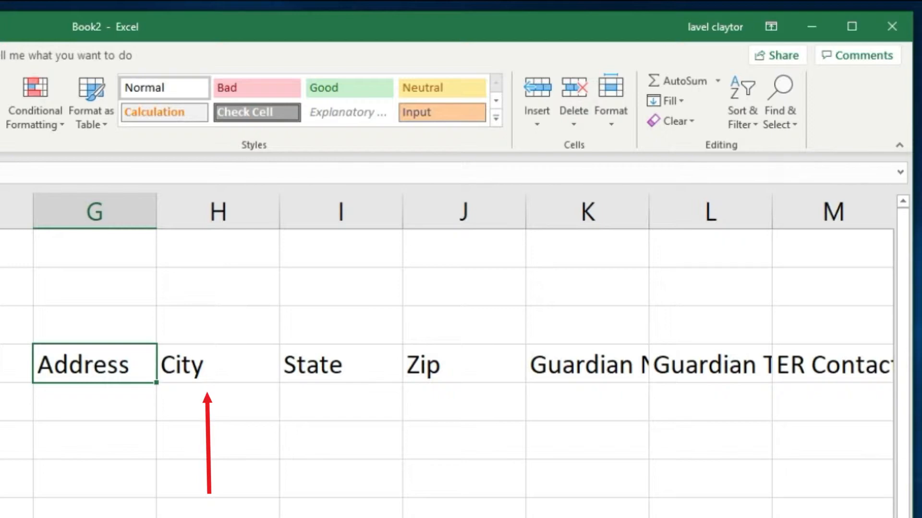
click(218, 364)
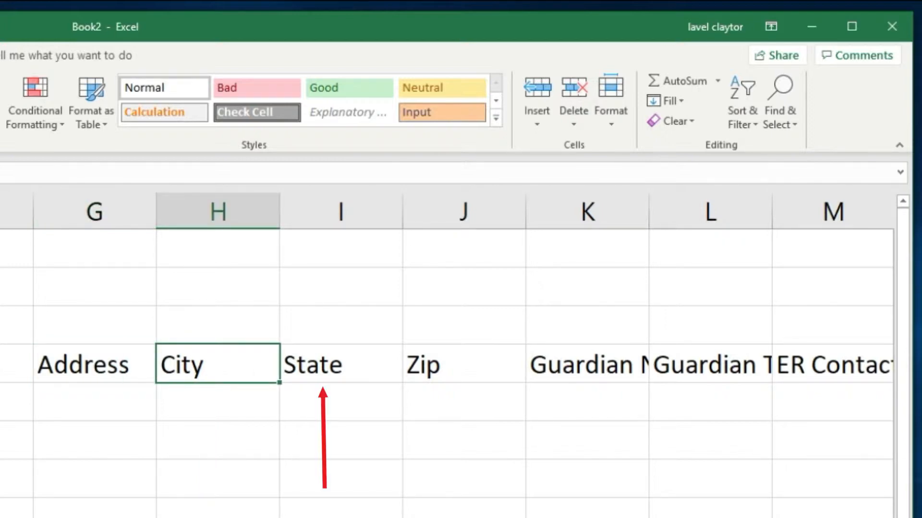
click(340, 363)
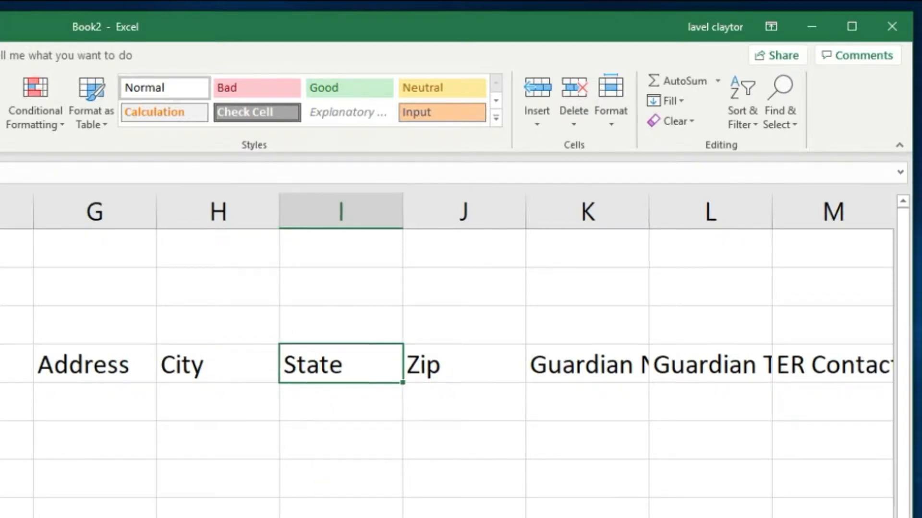
Step: Add headings Zip, Guardian Name, Guardian Phone #, ER Contact Person and ER Contact # in J4–N4
scroll(447, 364, right, 4)
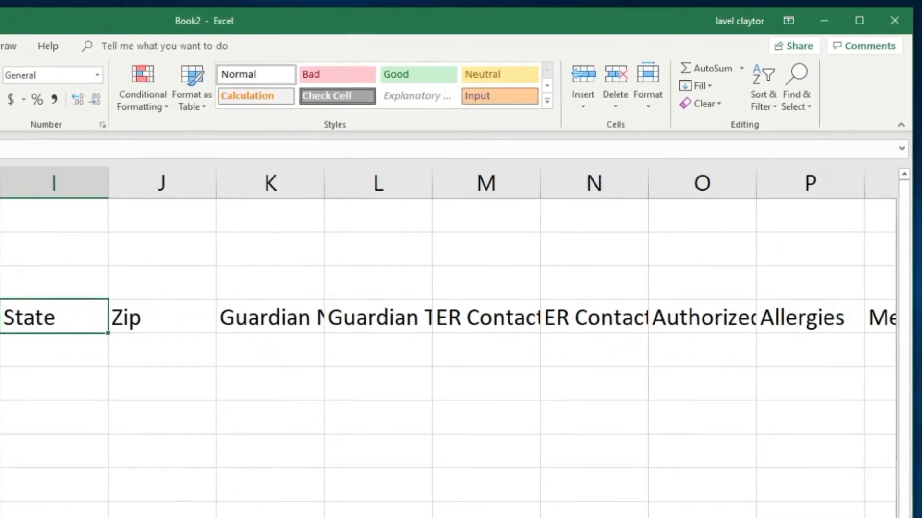
scroll(447, 341, right, 1)
click(130, 316)
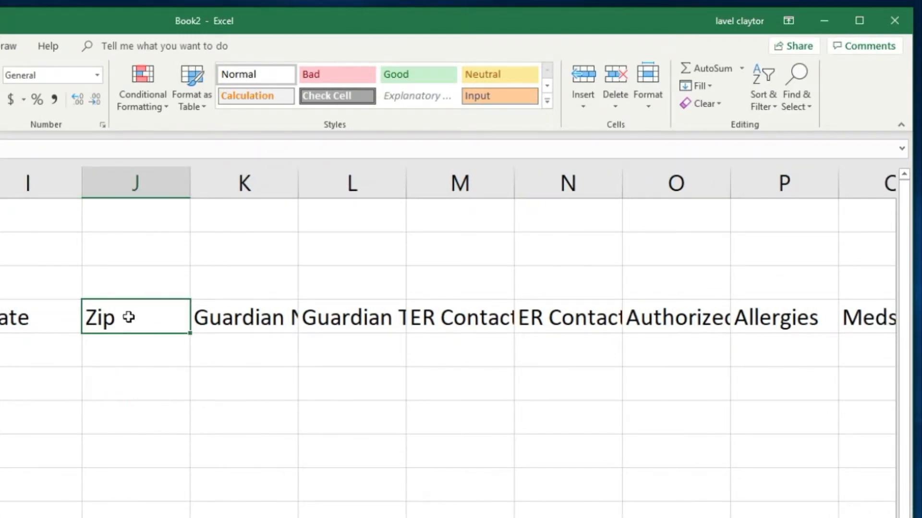
click(252, 326)
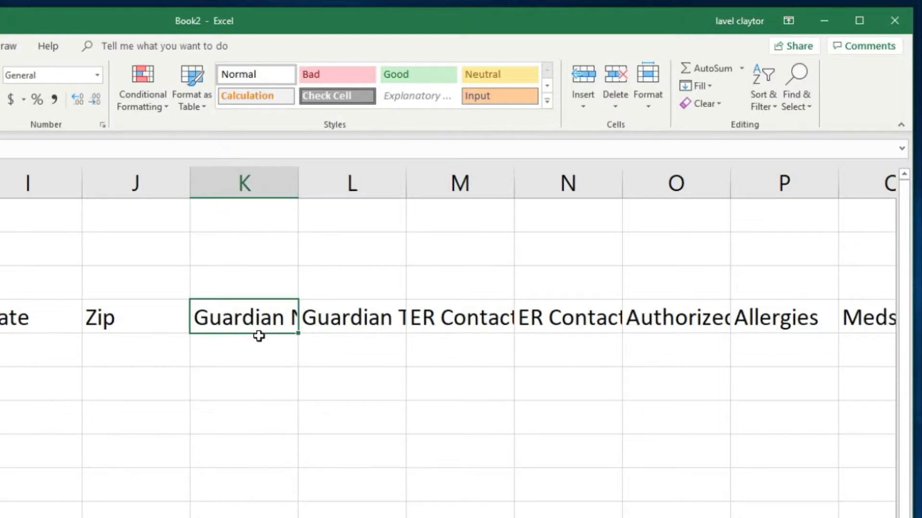
click(352, 320)
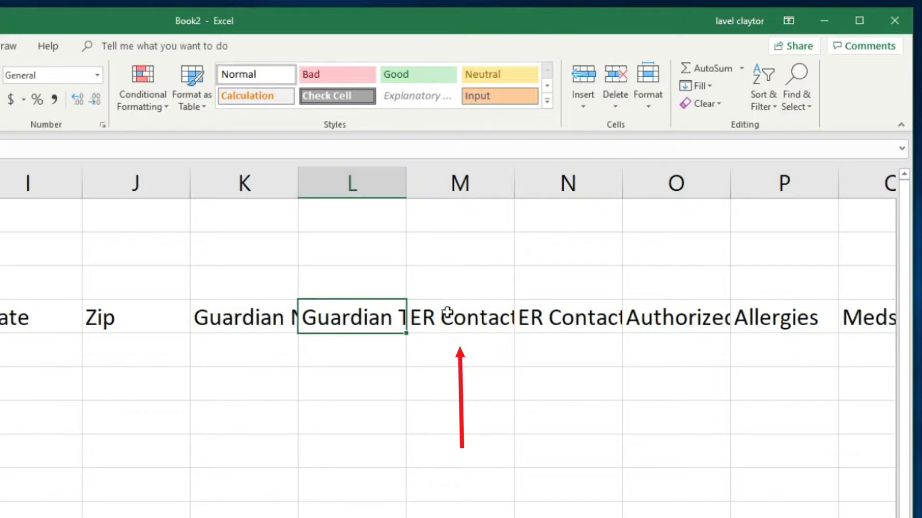
click(461, 325)
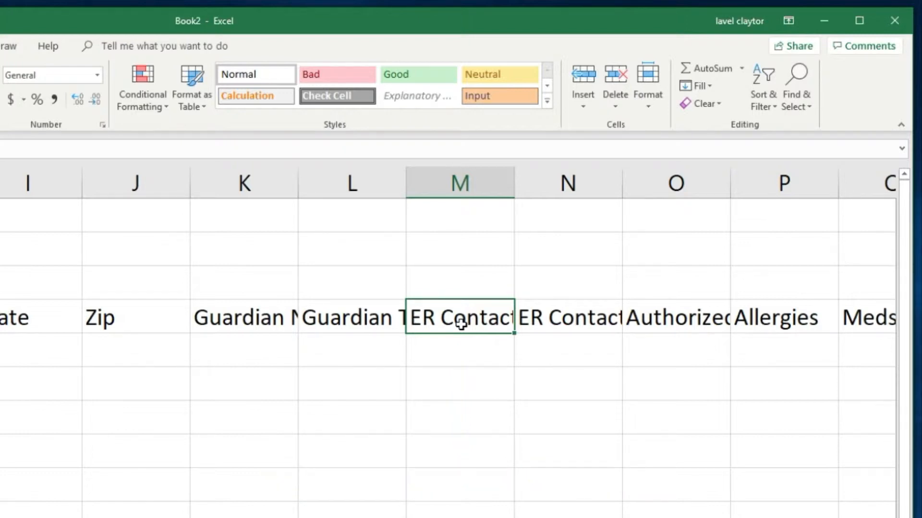
click(566, 321)
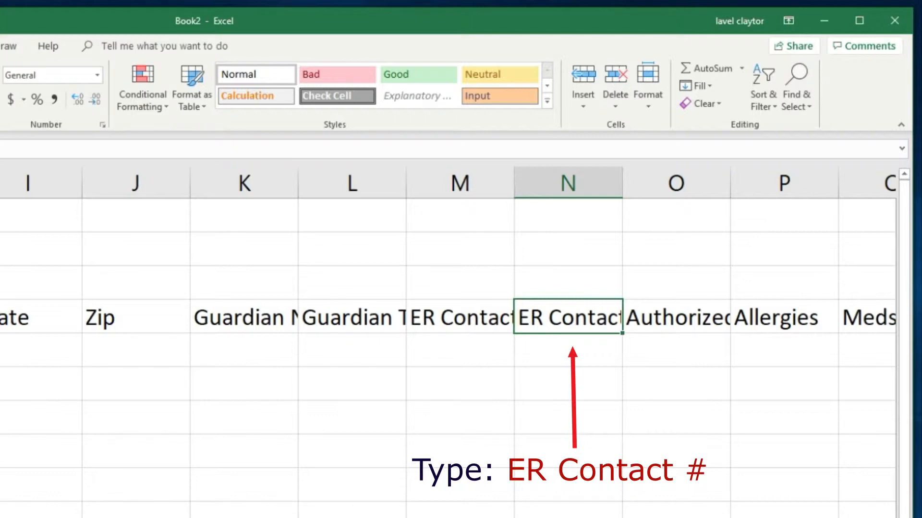
Step: Add headings Authorized to pick up, Allergies and Meds in O4–Q4
scroll(447, 342, right, 1)
scroll(447, 342, right, 1)
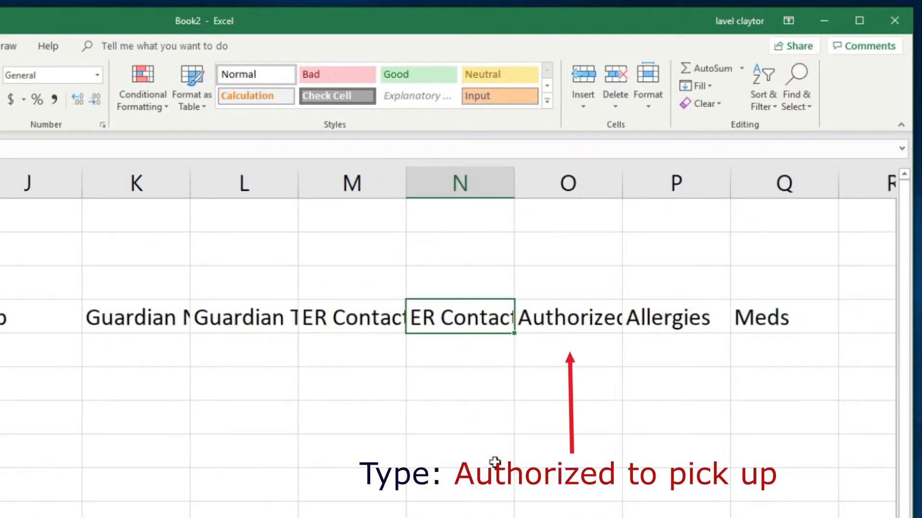
click(576, 323)
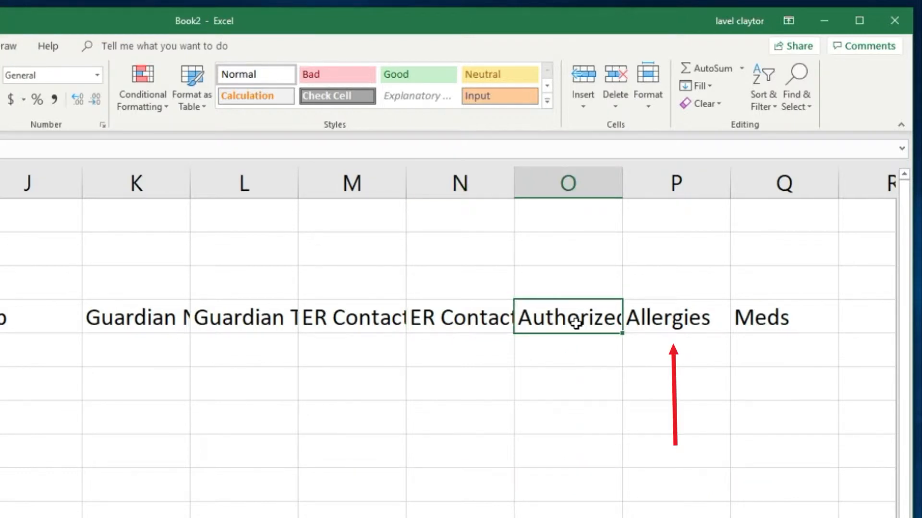
key(Tab)
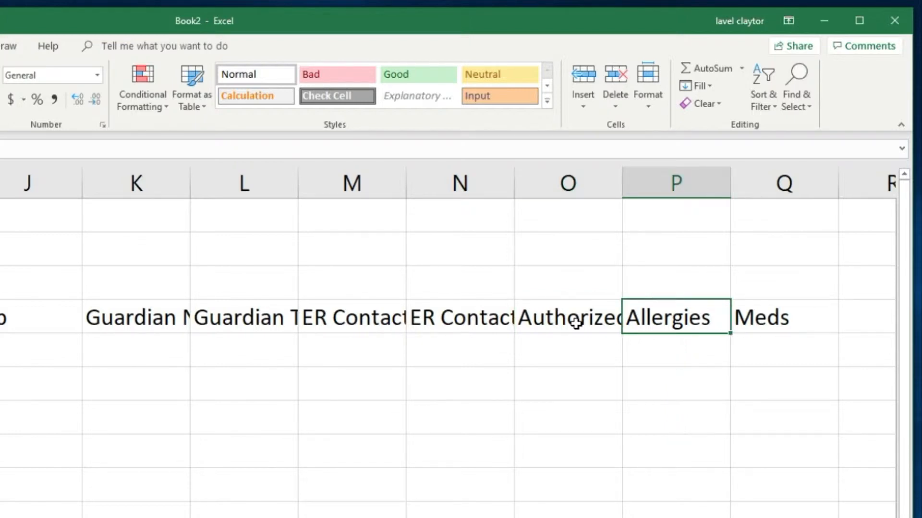
key(Tab)
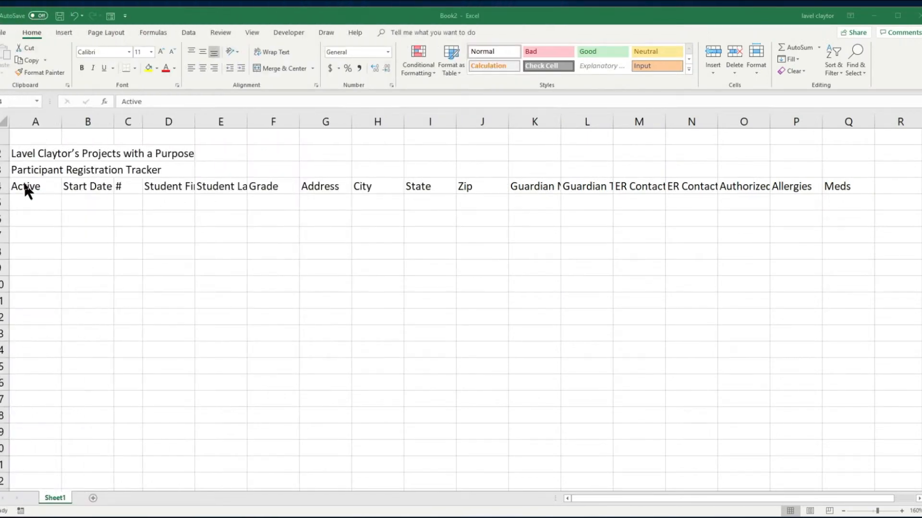
Step: Select the whole worksheet with the Select All corner button
click(26, 185)
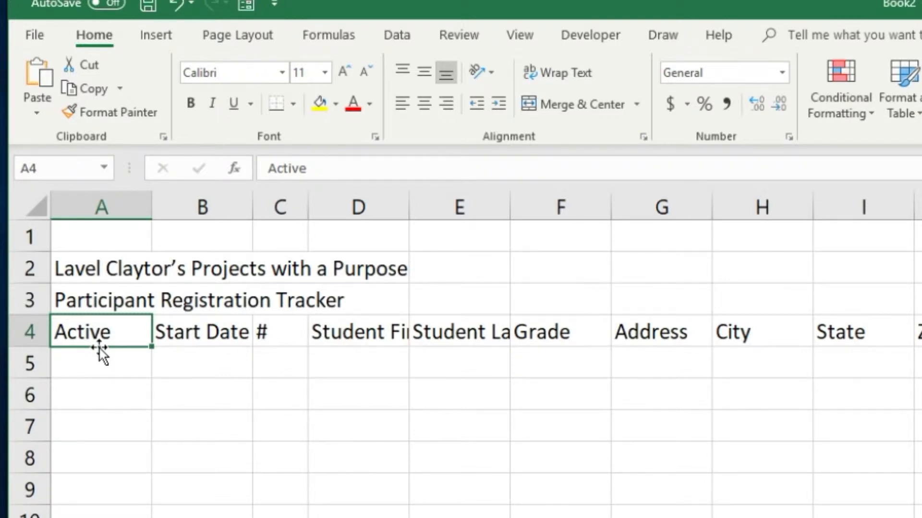
click(33, 204)
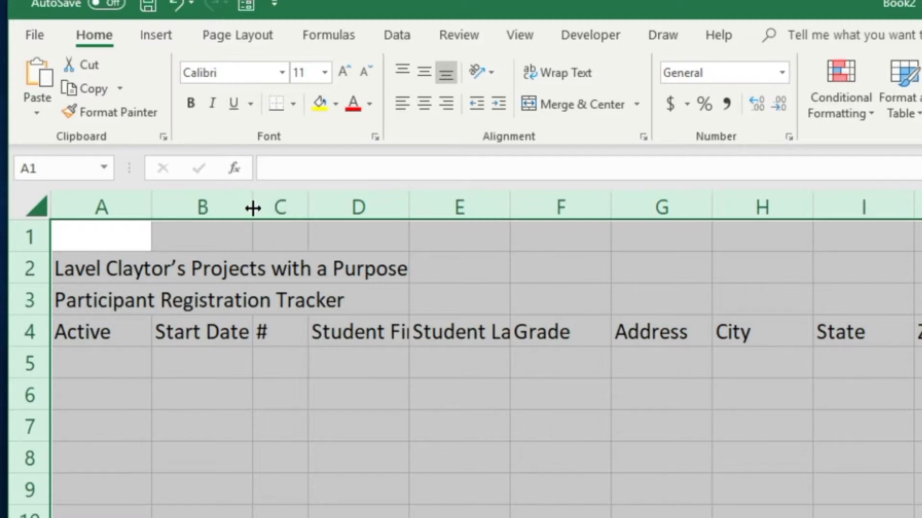
Step: AutoFit all columns so headings like Student First Name and Student Last Name show fully
double_click(253, 208)
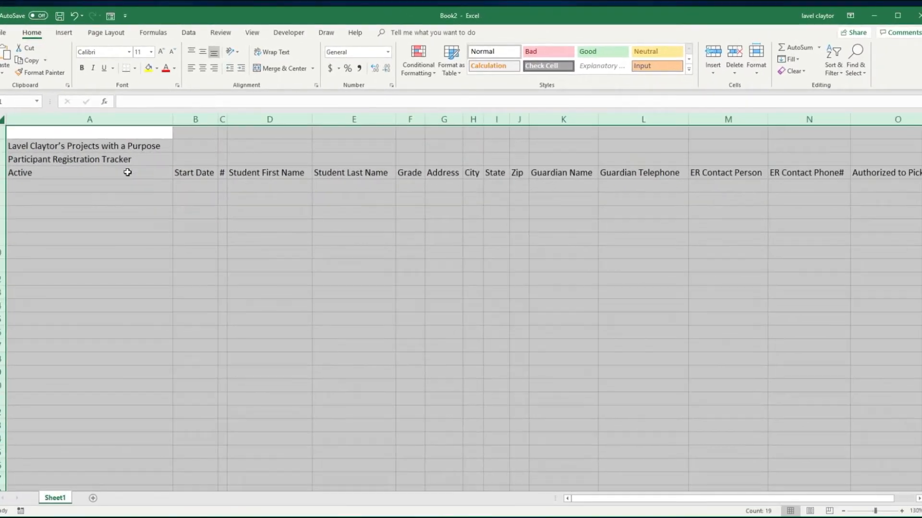
ctrl+scroll(127, 172, down, 1)
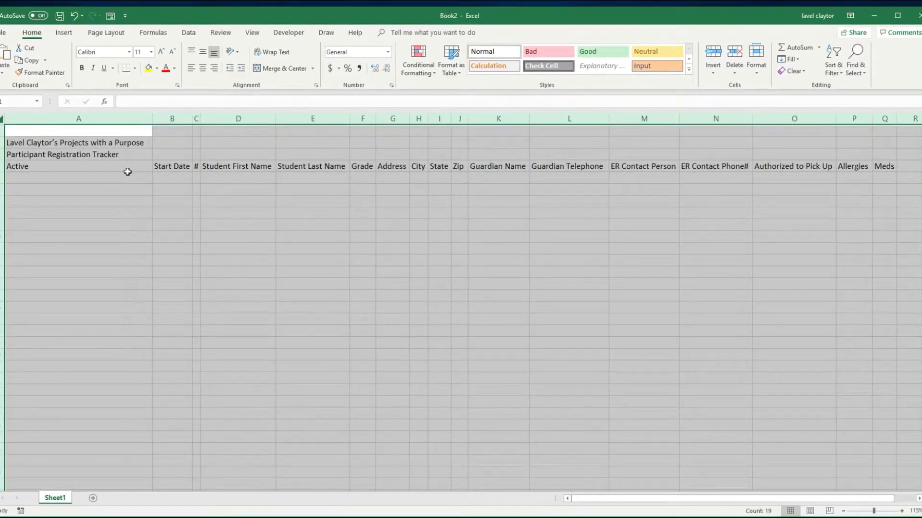
click(90, 143)
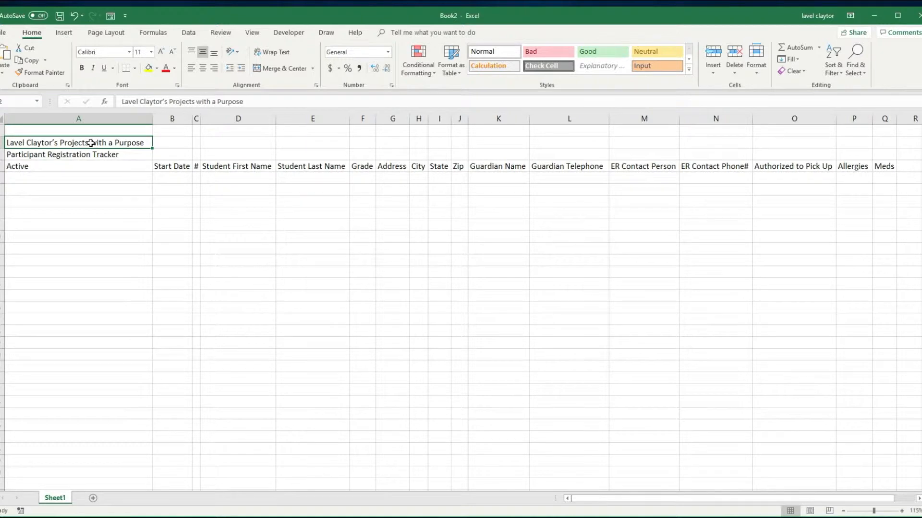
Step: Merge and center the project title across row 2 and make it bold
mouse_move(132, 142)
mouse_down()
mouse_move(220, 142)
mouse_move(141, 144)
mouse_up()
drag(144, 144, 883, 138)
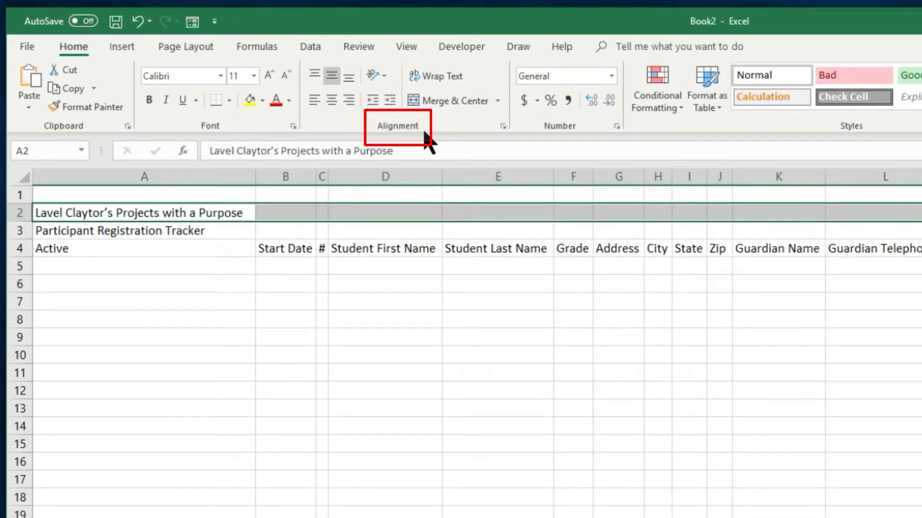
click(499, 101)
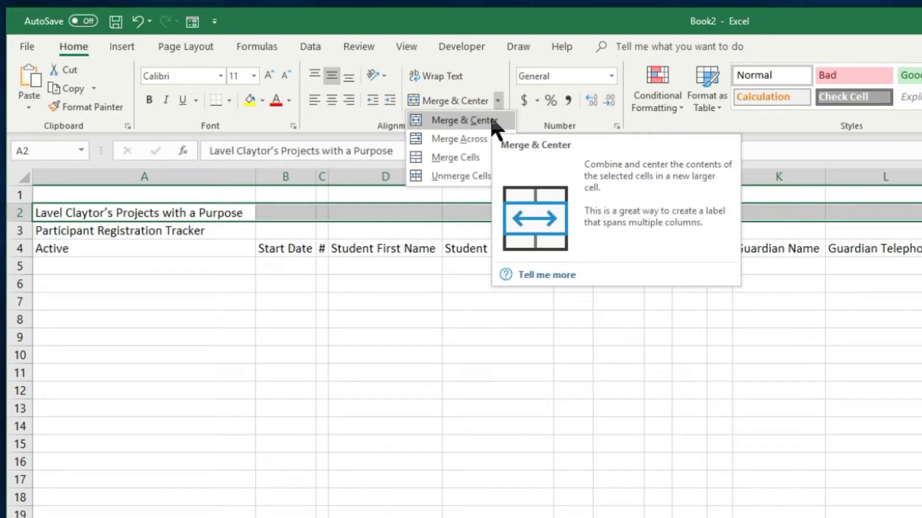
click(492, 120)
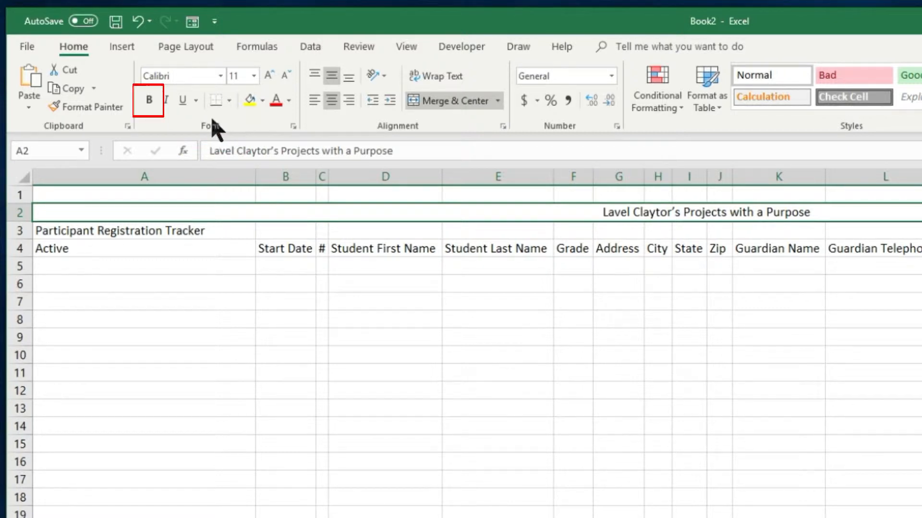
click(150, 102)
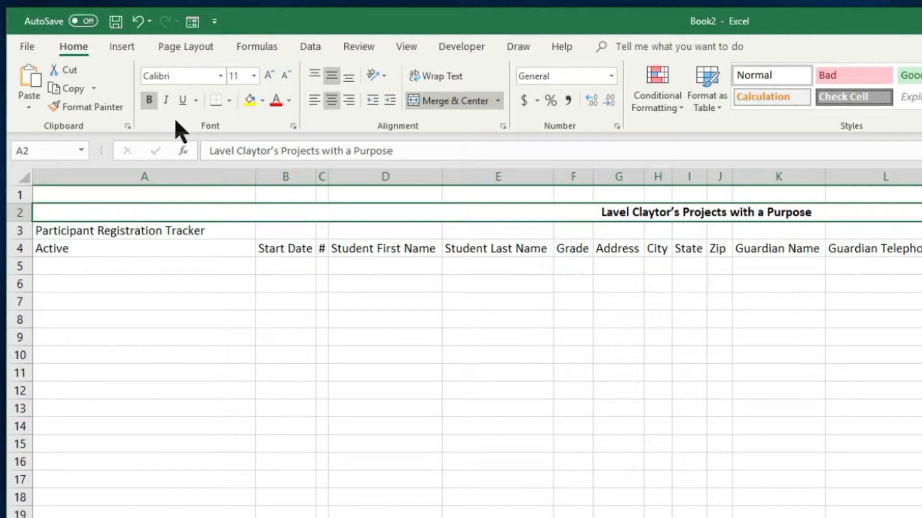
Step: Colour the row 2 title green and set its font size to 18
click(290, 100)
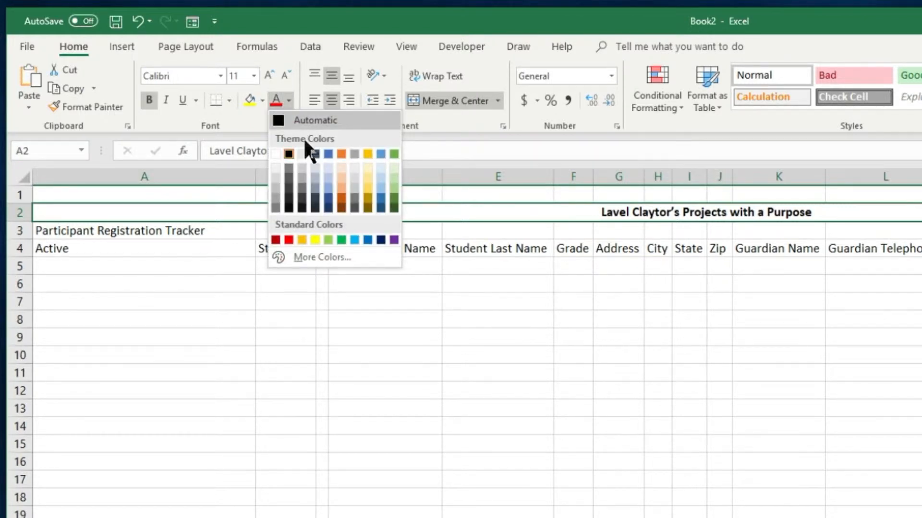
click(341, 240)
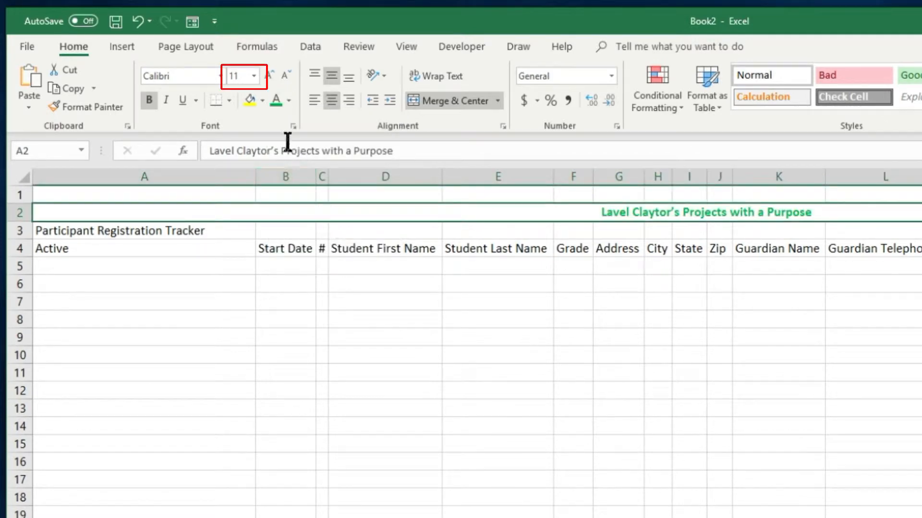
click(254, 75)
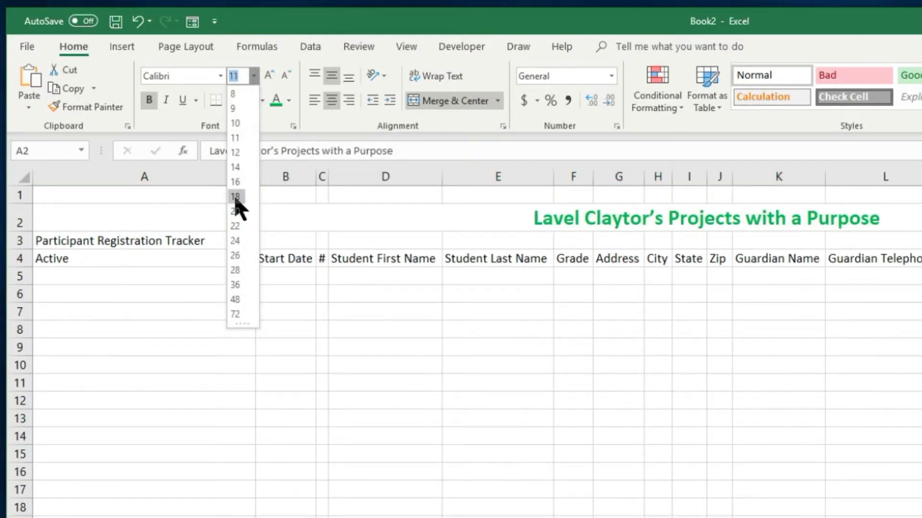
click(236, 197)
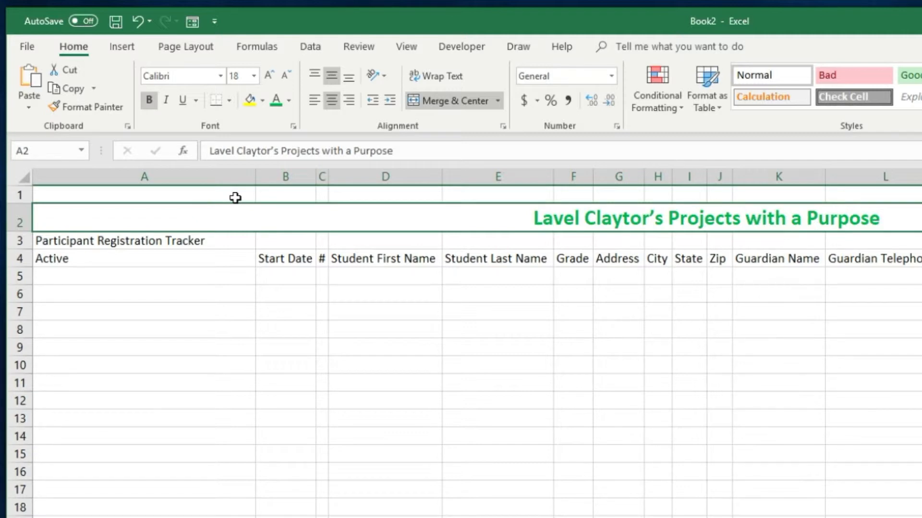
click(150, 238)
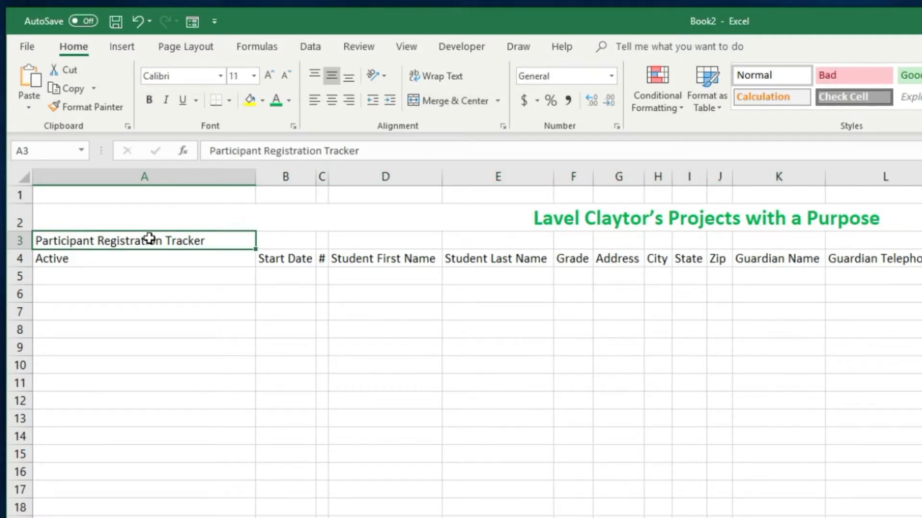
Step: Copy the title's formatting onto the A3 subtitle with Format Painter
click(148, 219)
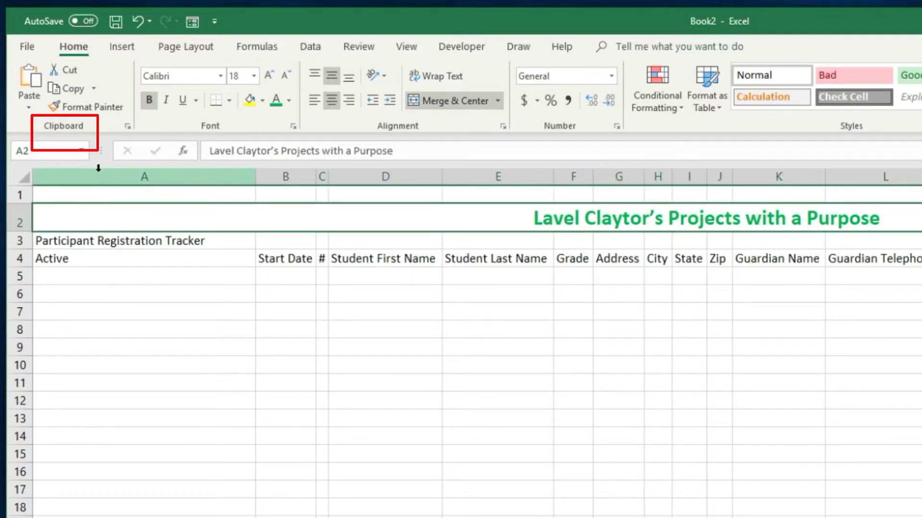
click(90, 108)
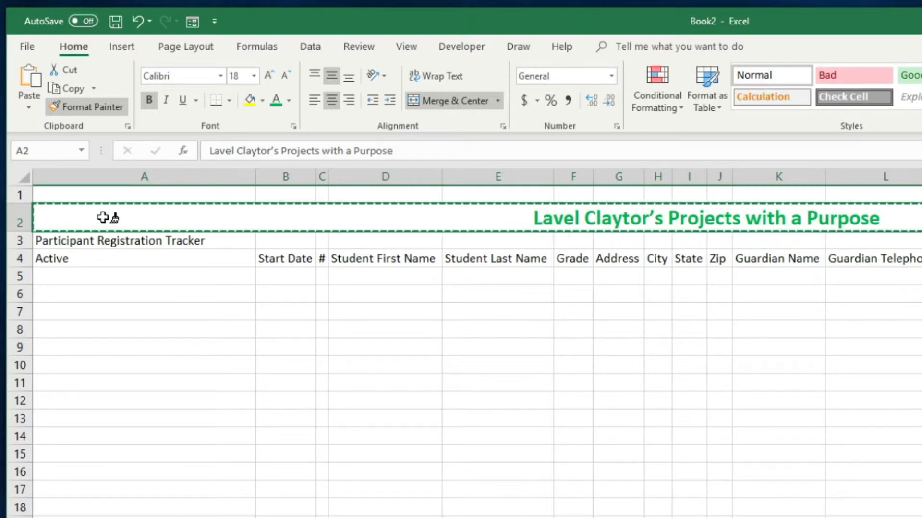
click(114, 241)
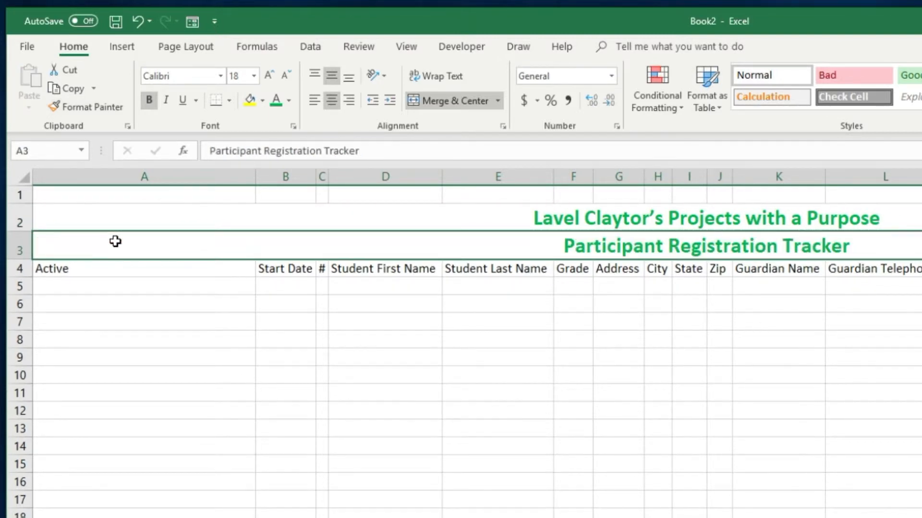
click(98, 268)
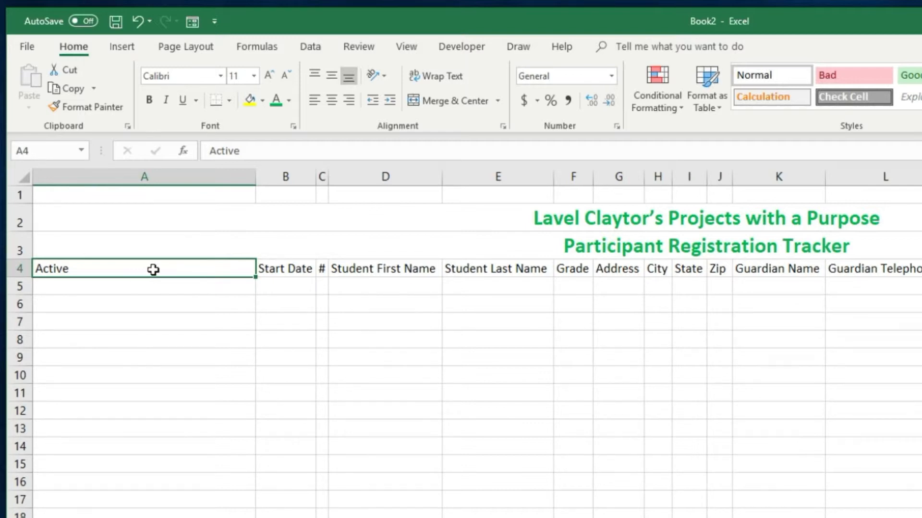
Step: Bold the row 4 headings from A4 through Q4
drag(199, 268, 783, 264)
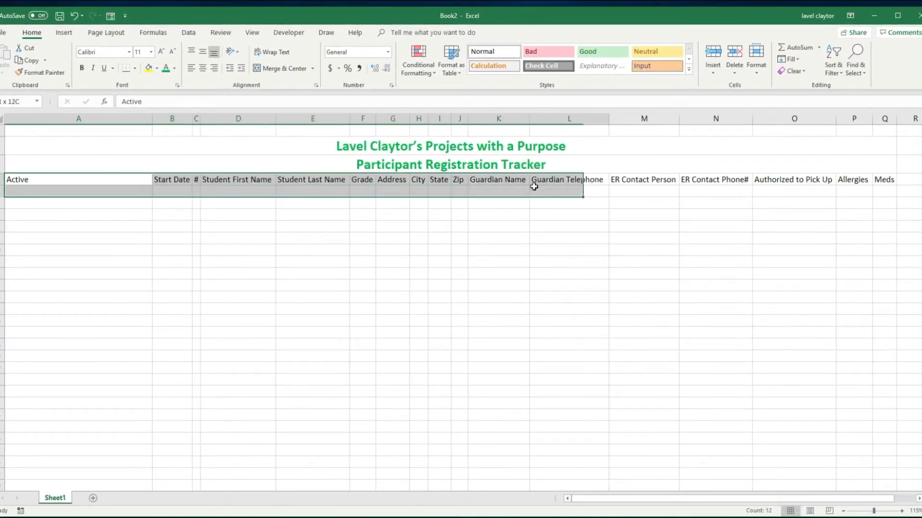
drag(533, 187, 893, 178)
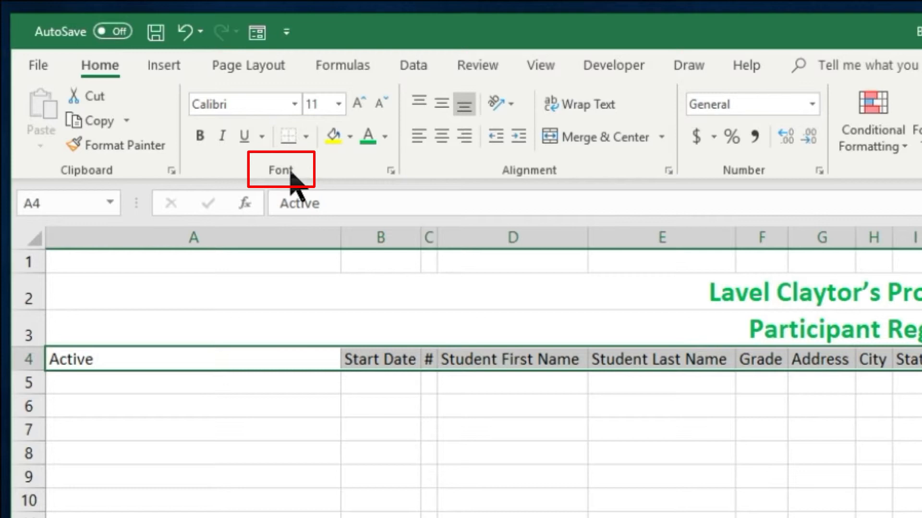
click(200, 137)
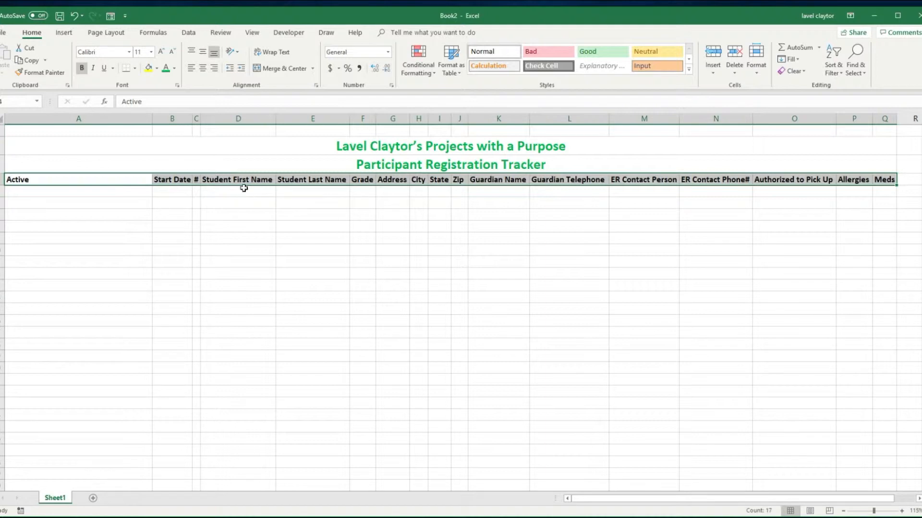
click(125, 179)
drag(126, 179, 884, 180)
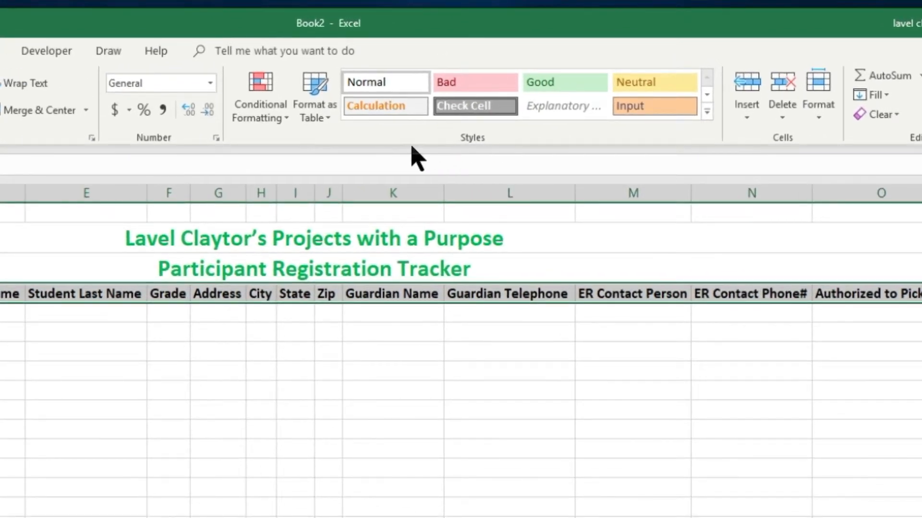
Step: Format the header range as a table with a light orange style and headers
click(333, 130)
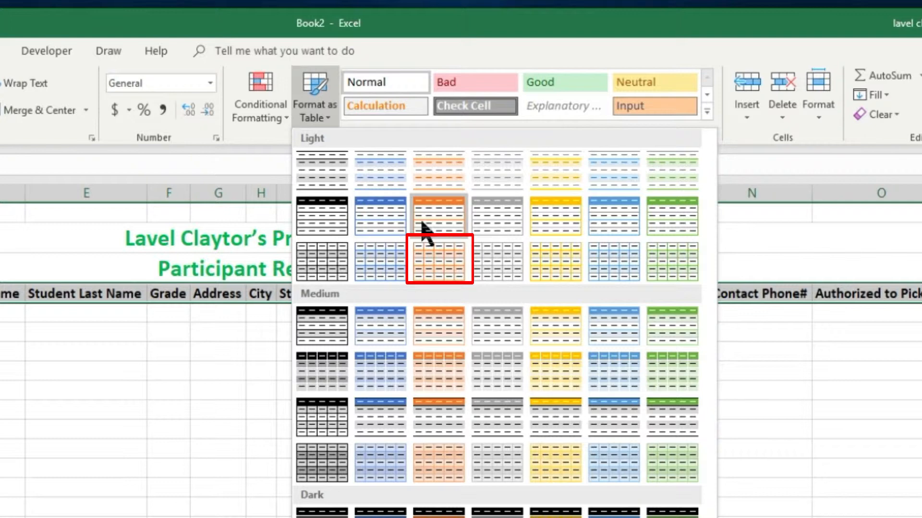
click(444, 262)
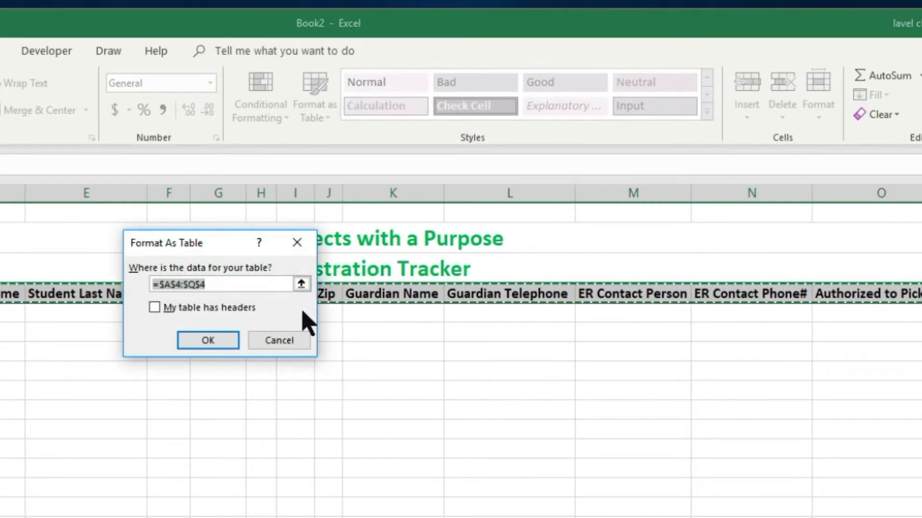
click(155, 308)
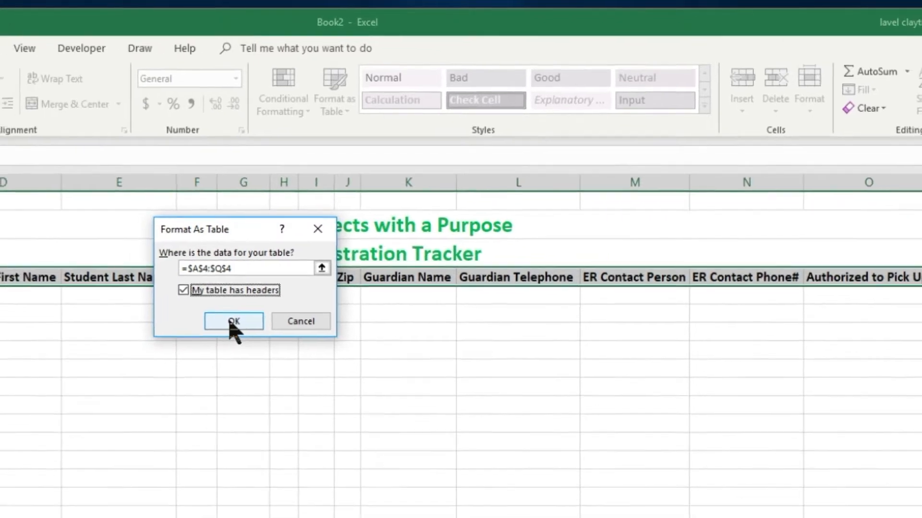
click(208, 341)
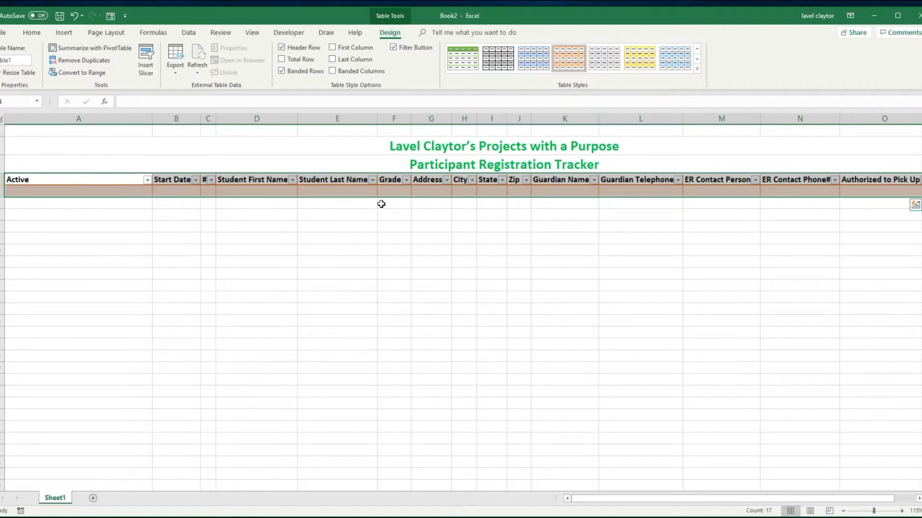
click(132, 192)
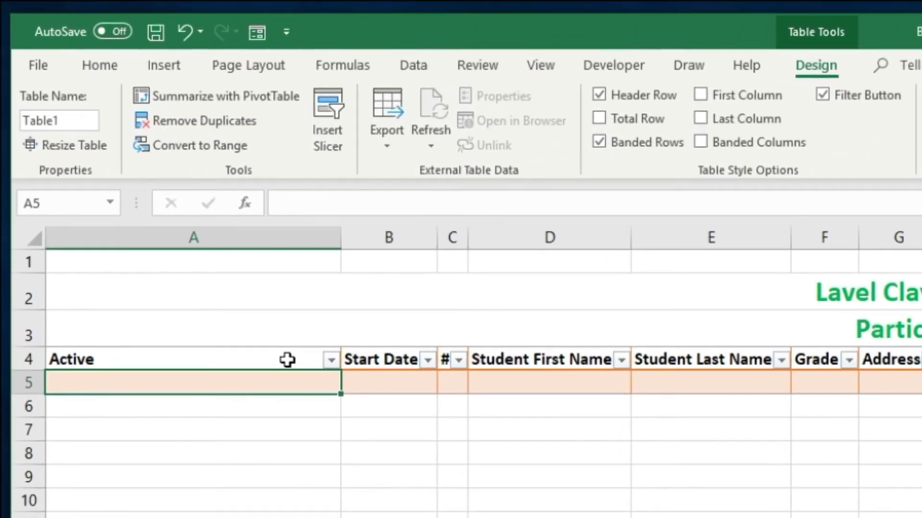
Step: Add a comment to header cell A4 listing the codes A=Active, I=Inactive, W=Withdrawn
click(286, 359)
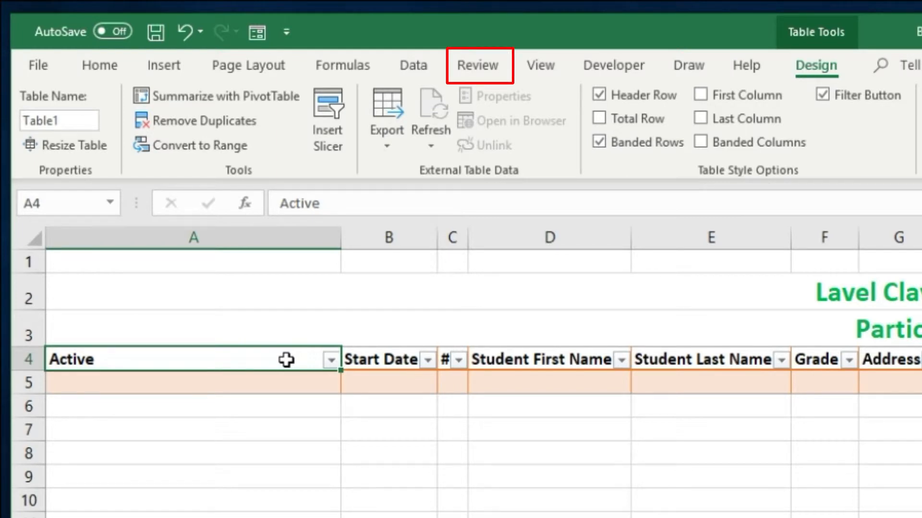
click(478, 69)
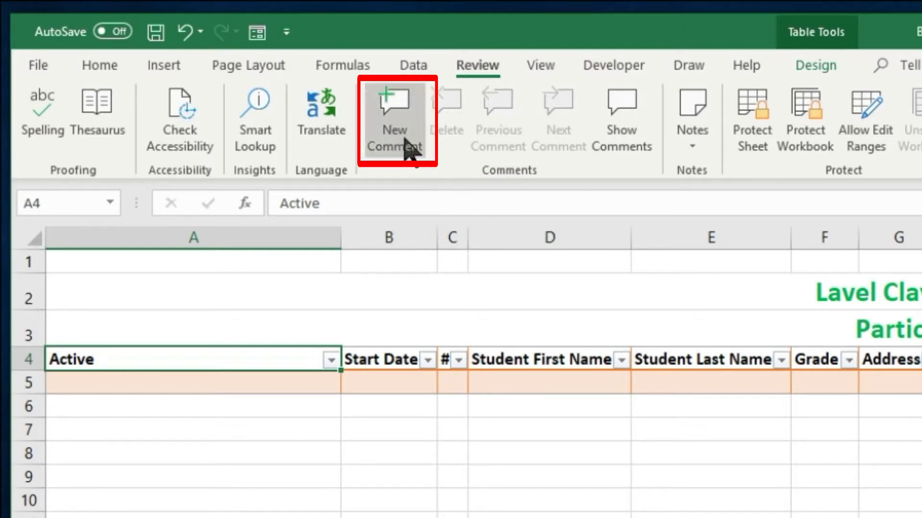
click(402, 120)
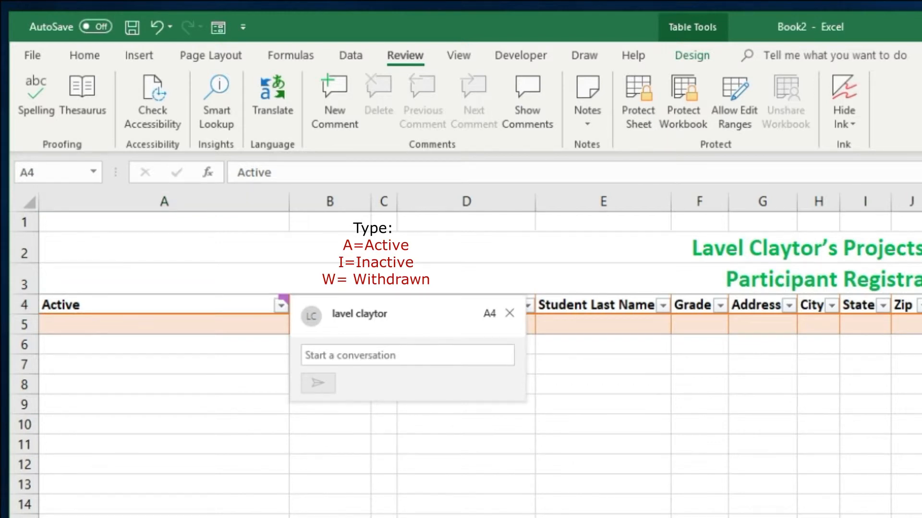
click(344, 355)
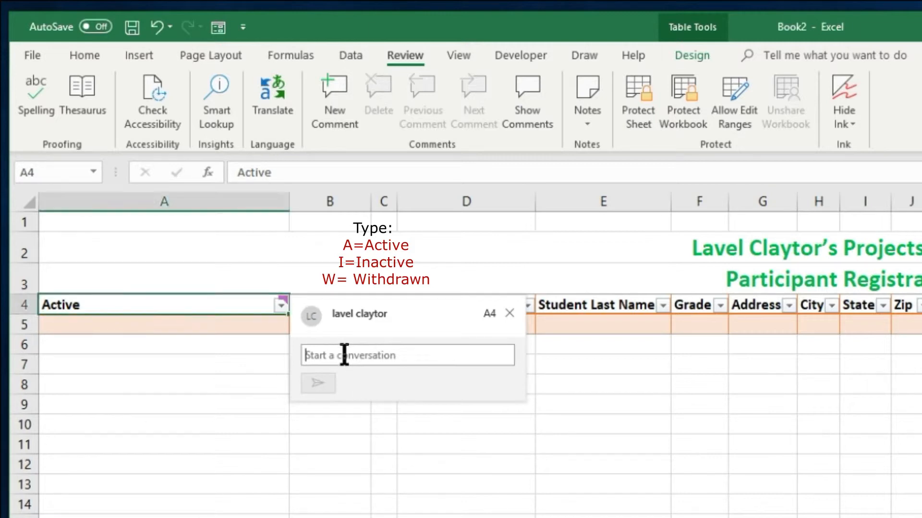
key(ctrl+v)
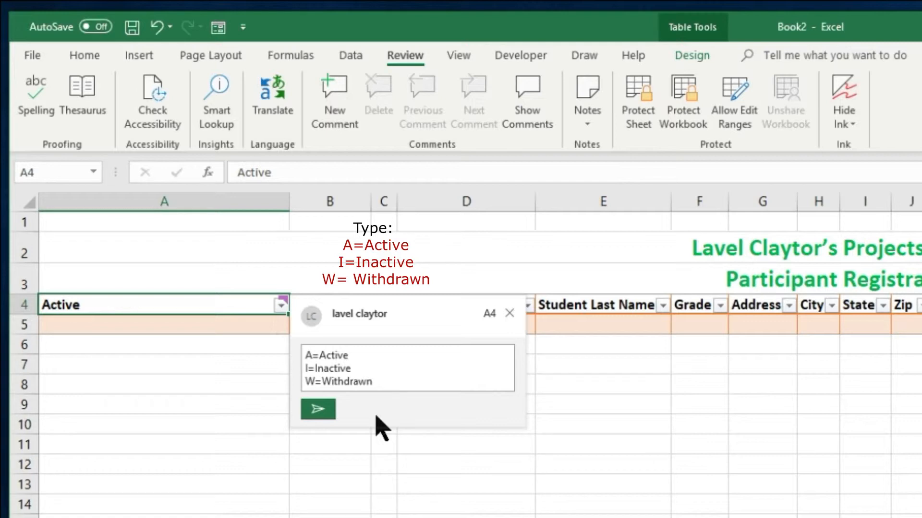
click(316, 412)
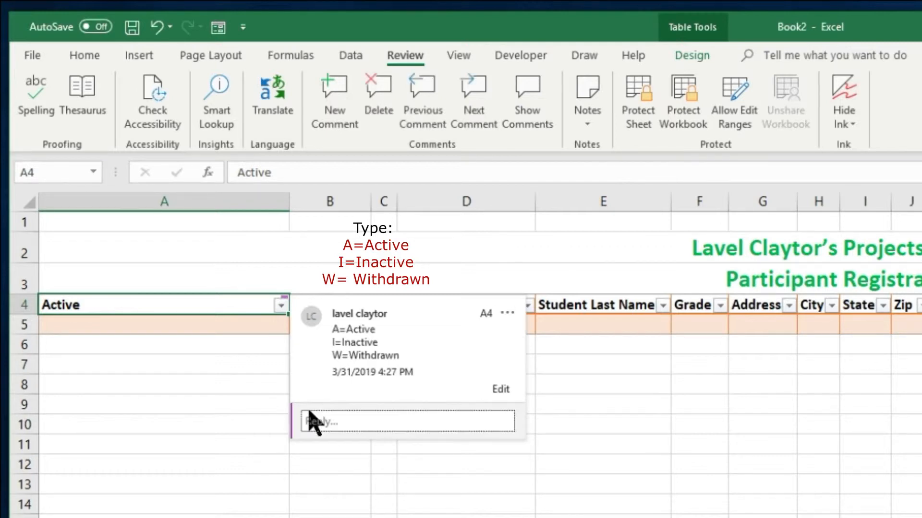
click(234, 302)
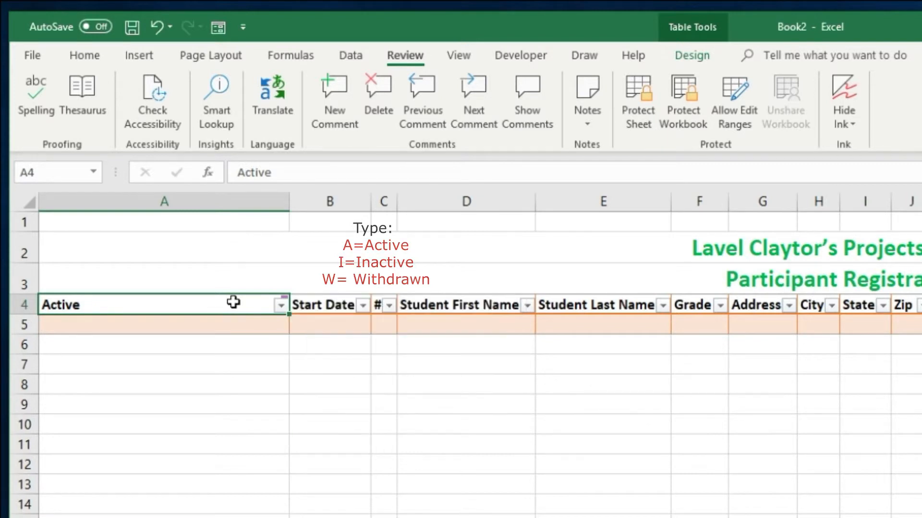
scroll(233, 302, up, 2)
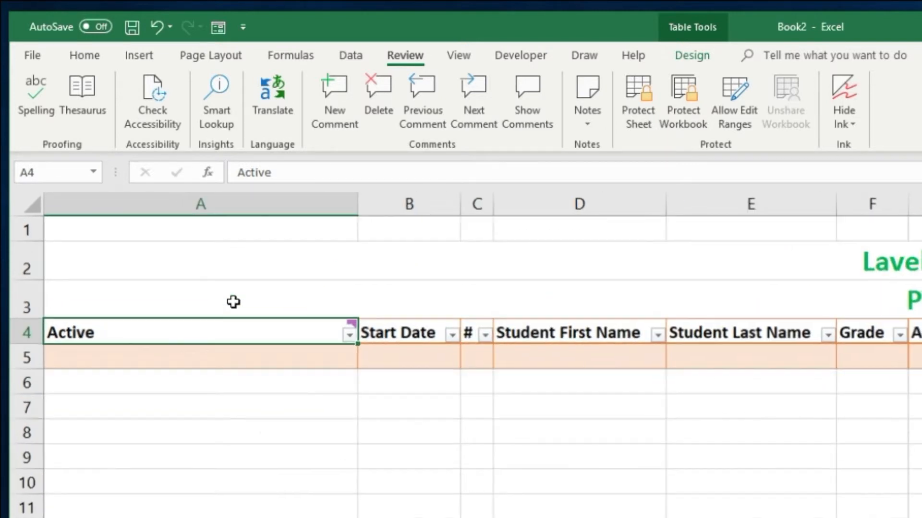
scroll(233, 302, up, 2)
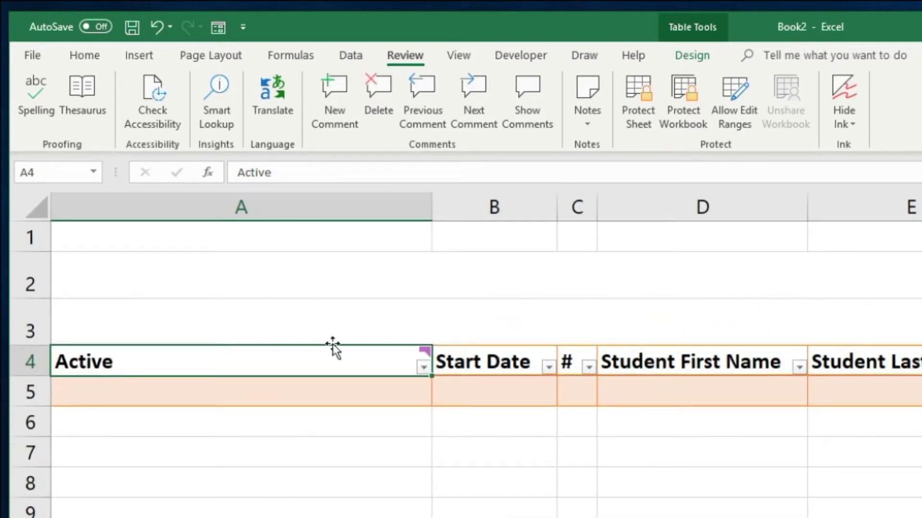
Step: Enter the header 'Notes' in R4, next to Meds, so the table grows a new column
mouse_move(350, 368)
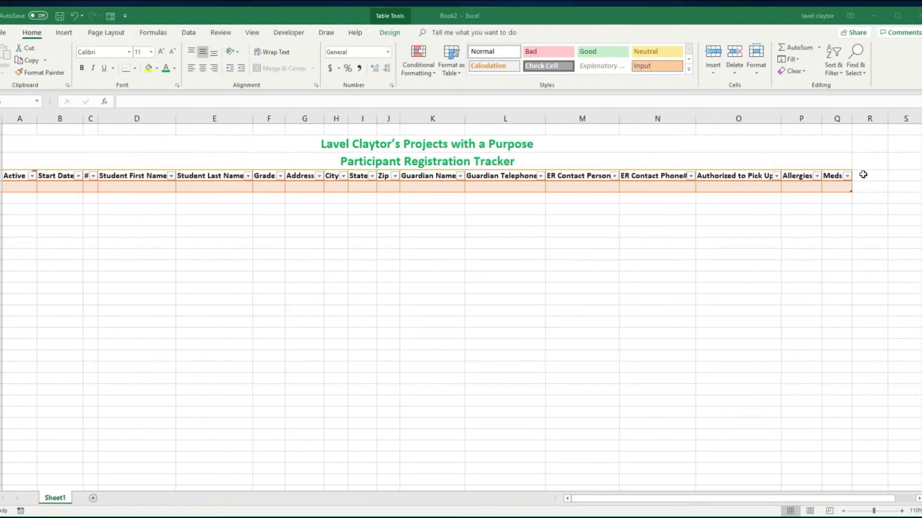
click(863, 175)
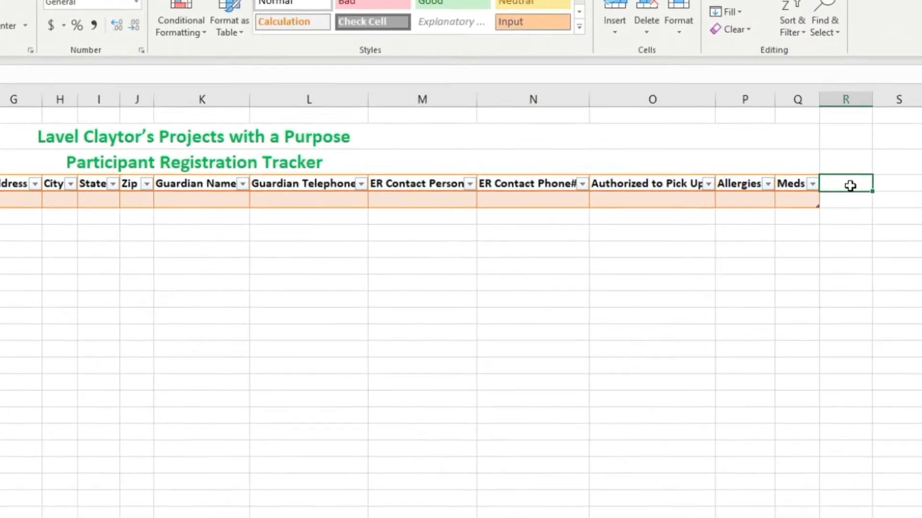
text(Notes)
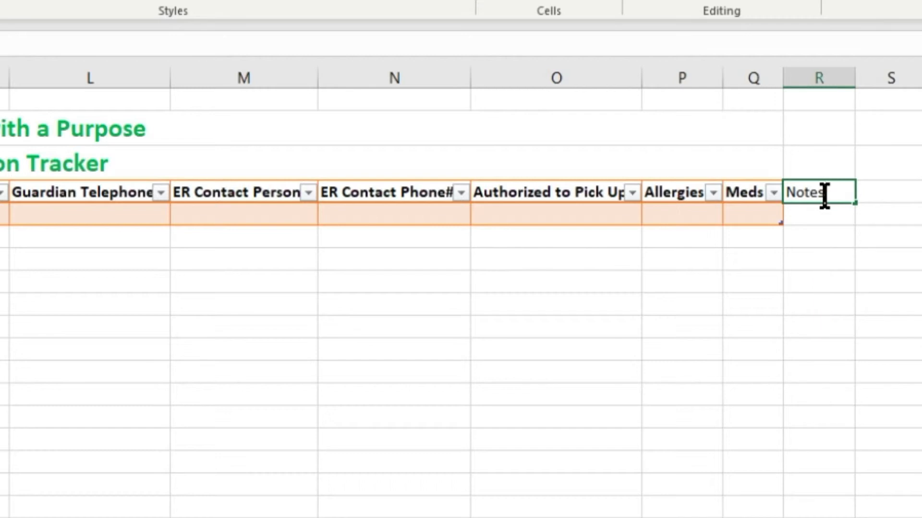
key(Return)
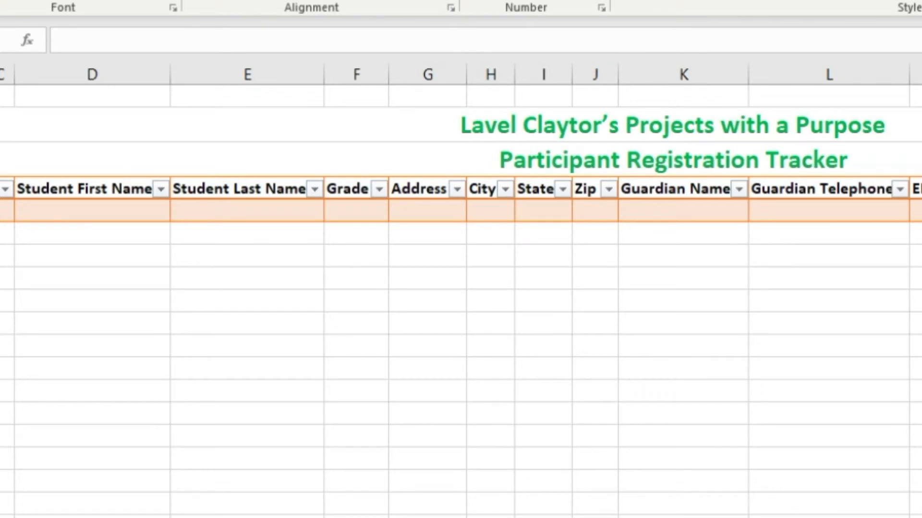
Step: Insert a new column G before Address and give it the header 'Birthdate'
click(422, 74)
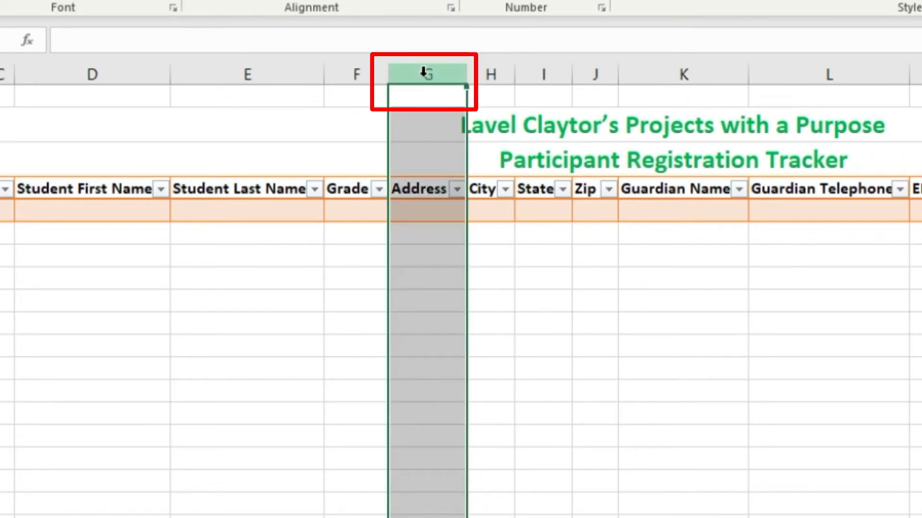
right_click(423, 73)
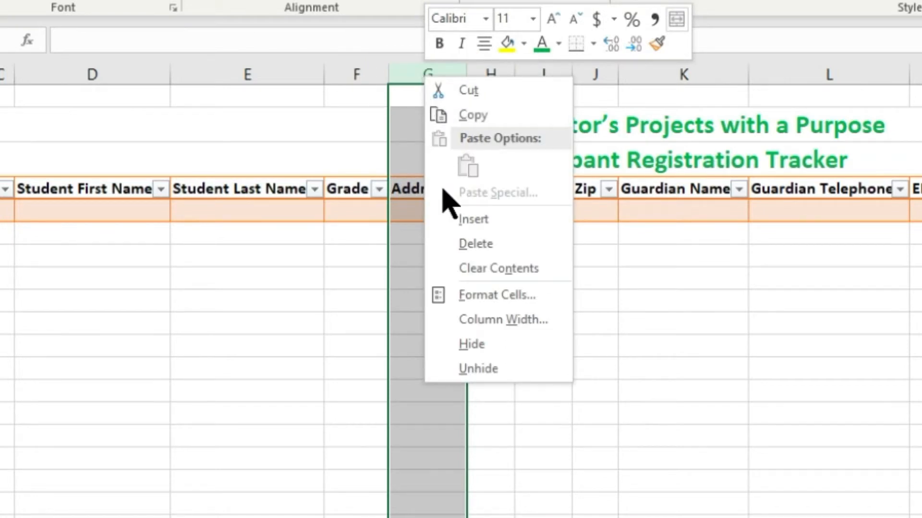
click(475, 221)
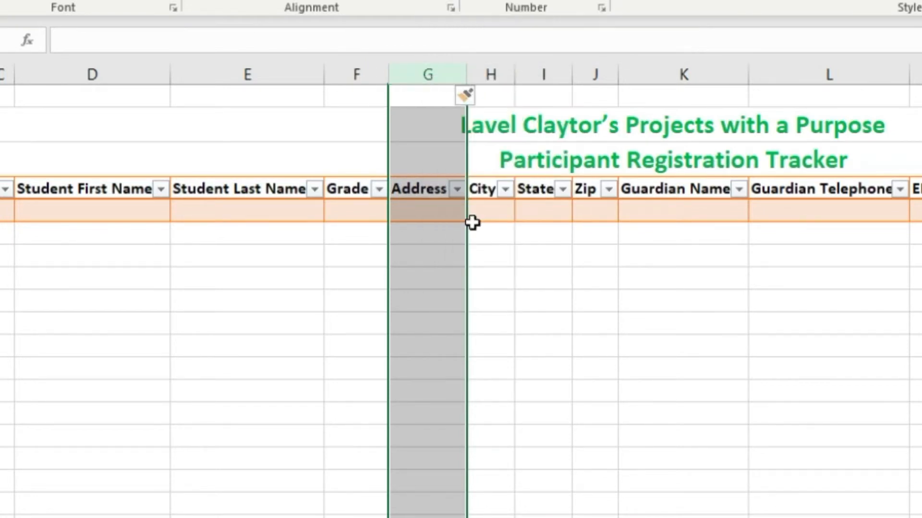
click(423, 194)
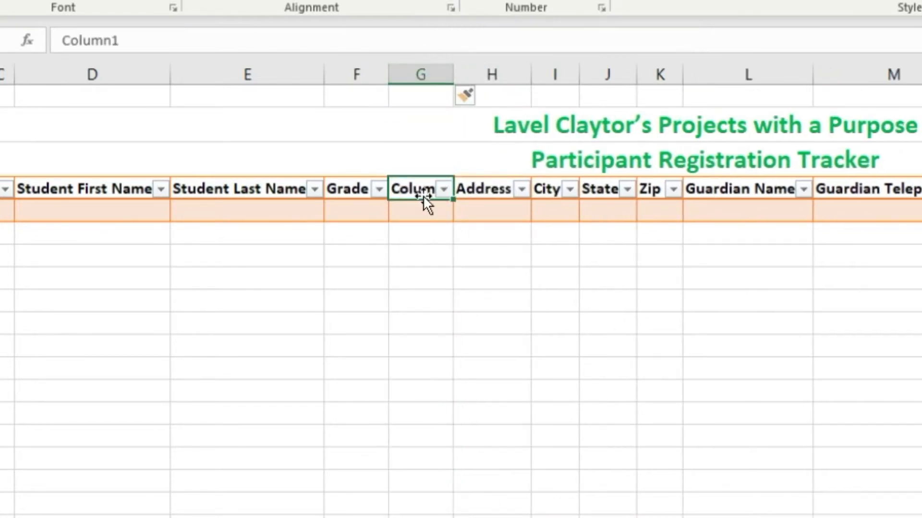
text(Bi)
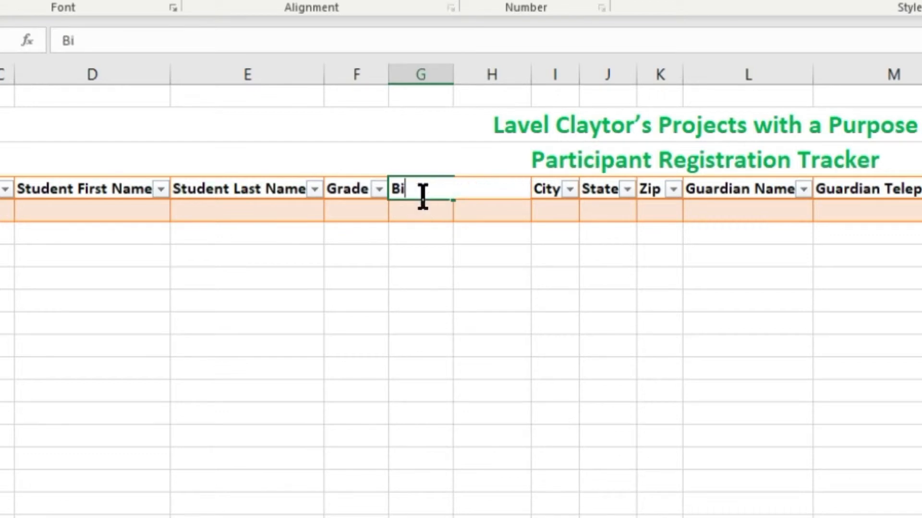
text(rthday)
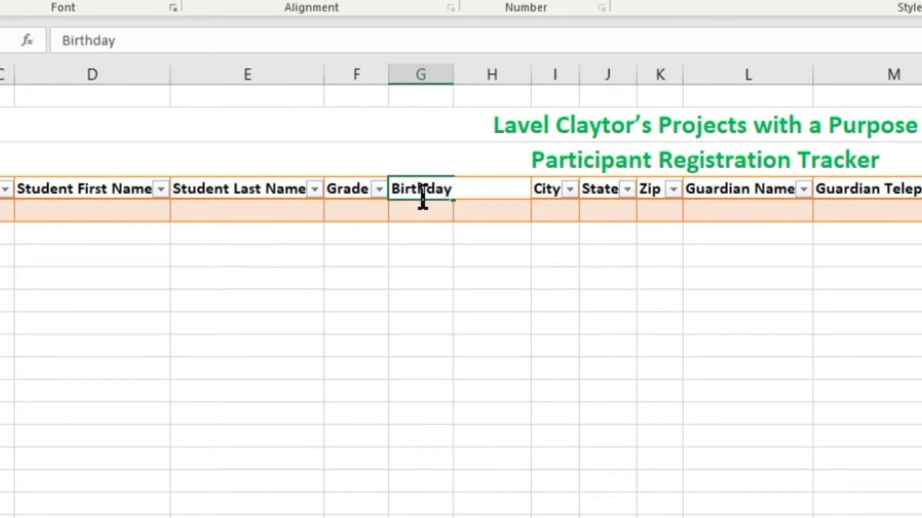
key(BackSpace)
text(te)
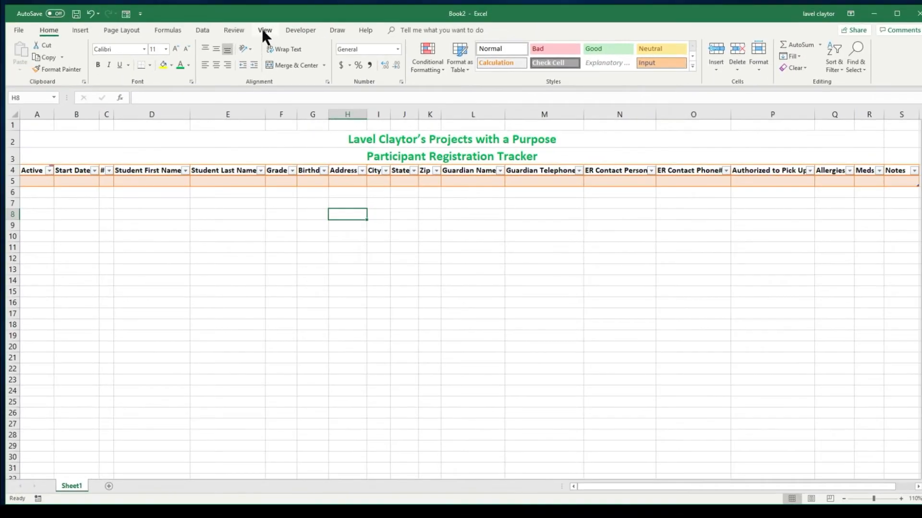
Step: Uncheck Gridlines under View so only the table borders remain visible
click(267, 30)
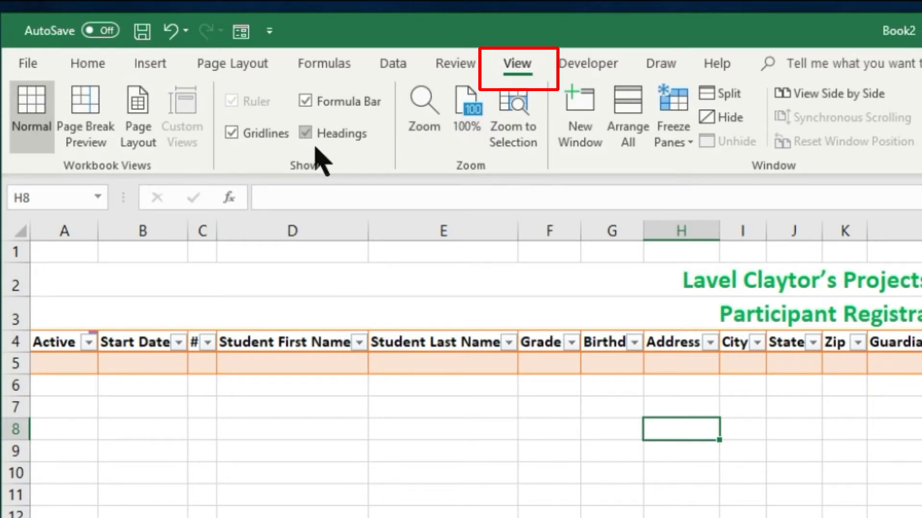
click(232, 134)
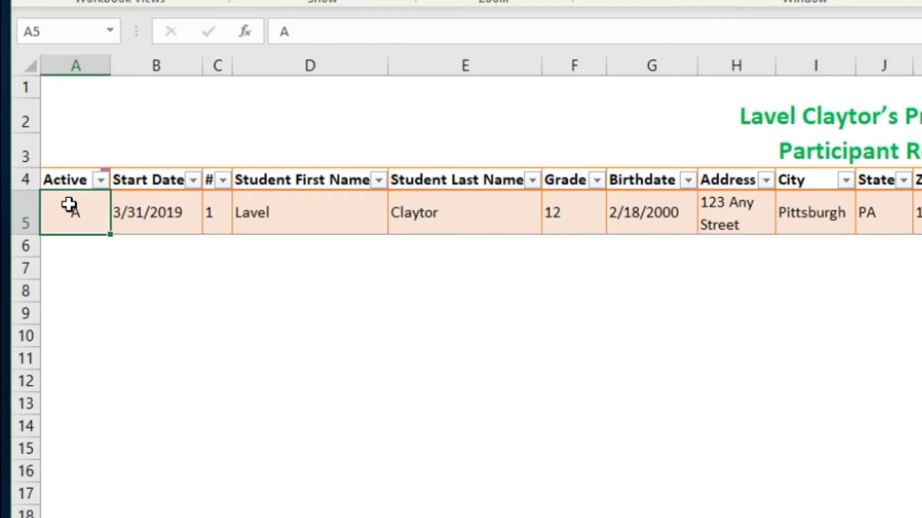
key(Tab)
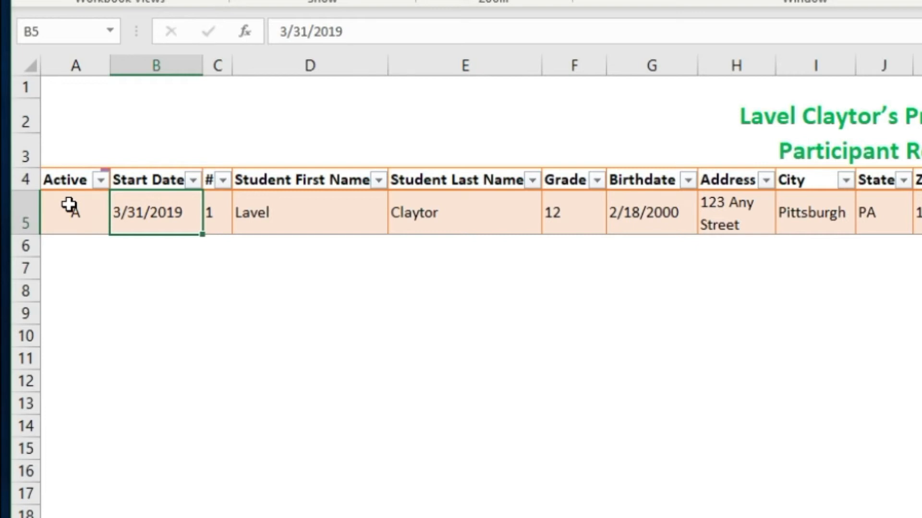
key(Right)
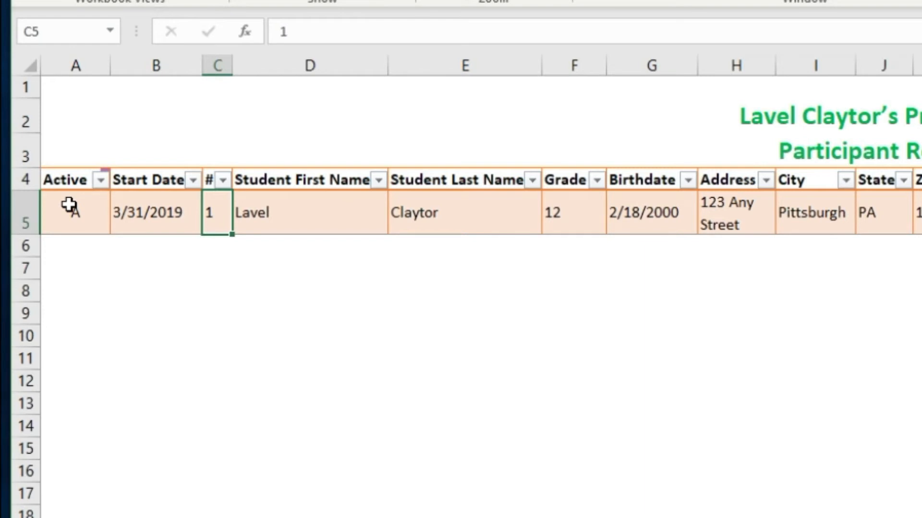
key(Right)
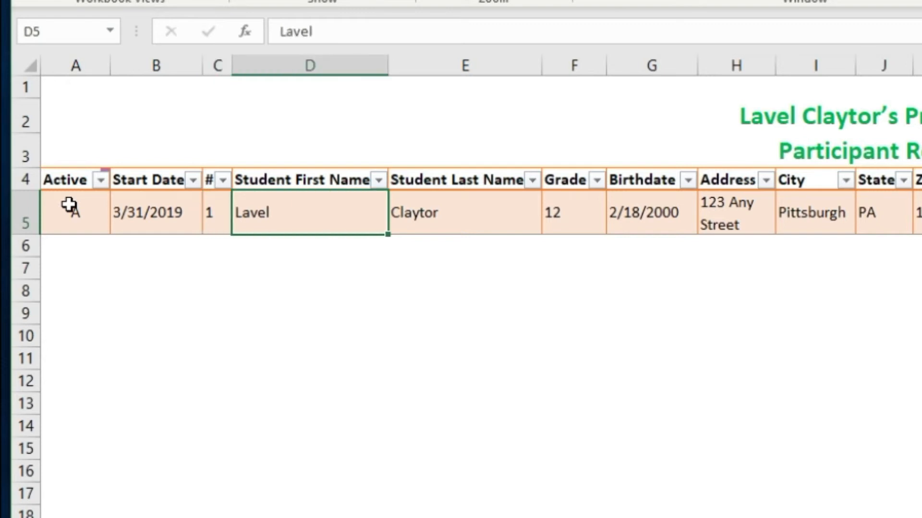
key(Right)
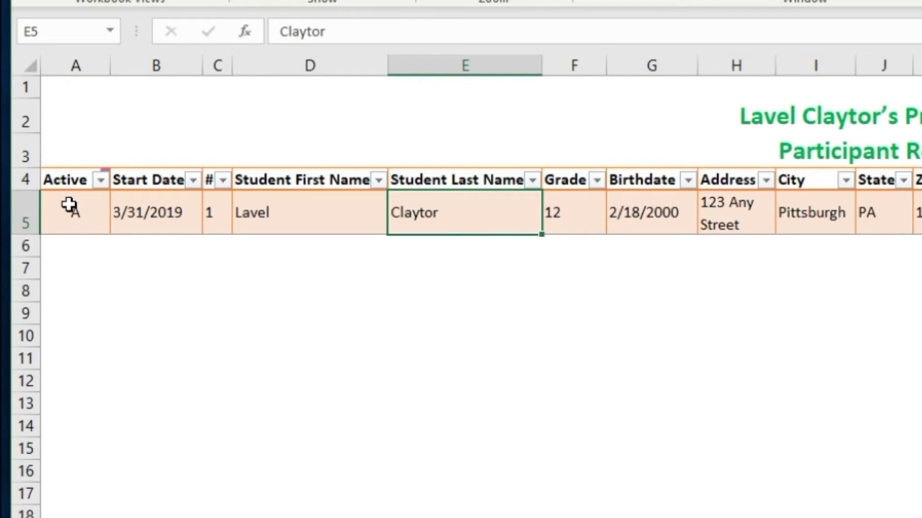
key(Right)
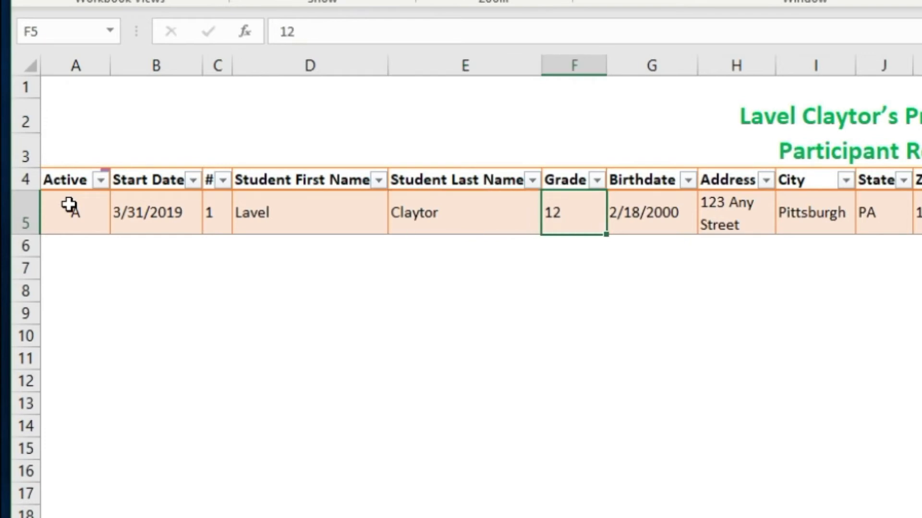
key(Right)
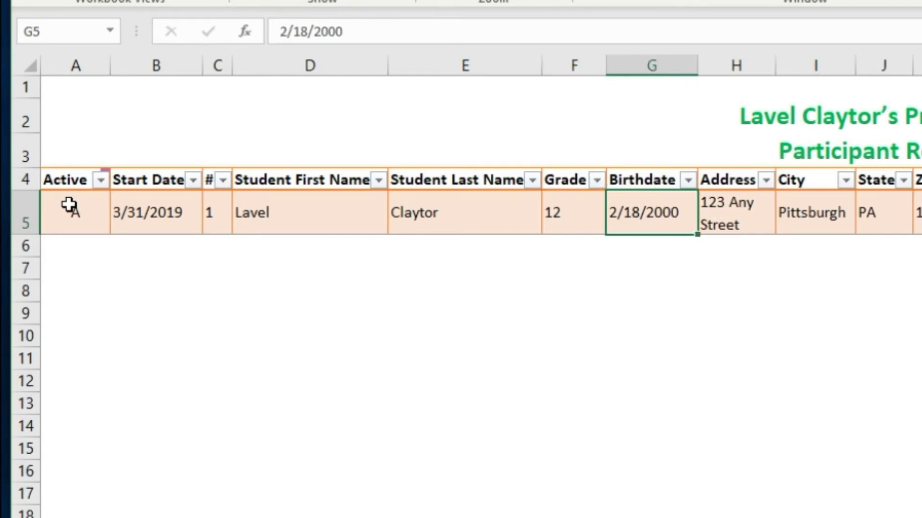
key(Right)
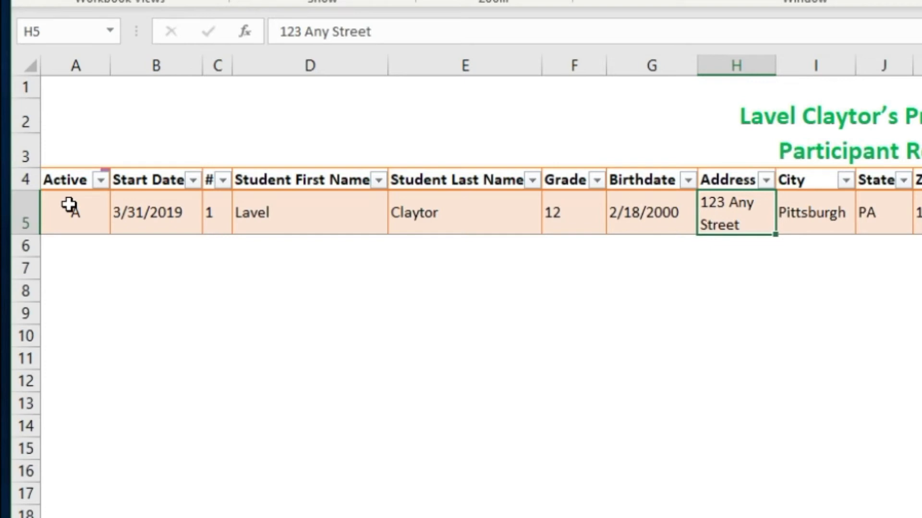
key(Right)
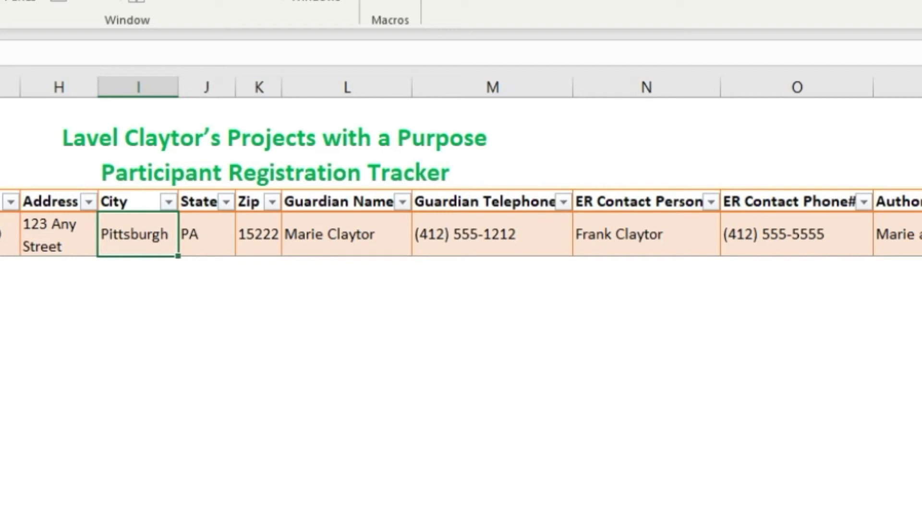
key(Right)
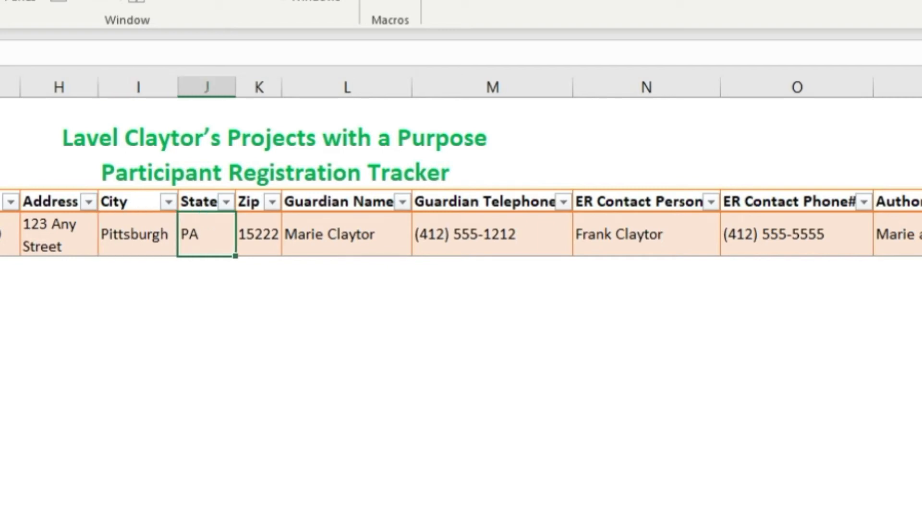
key(Right)
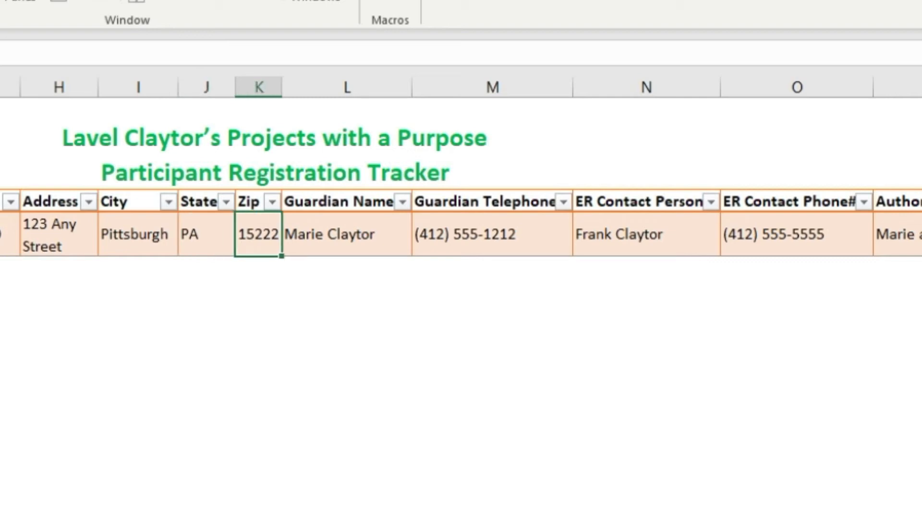
key(Right)
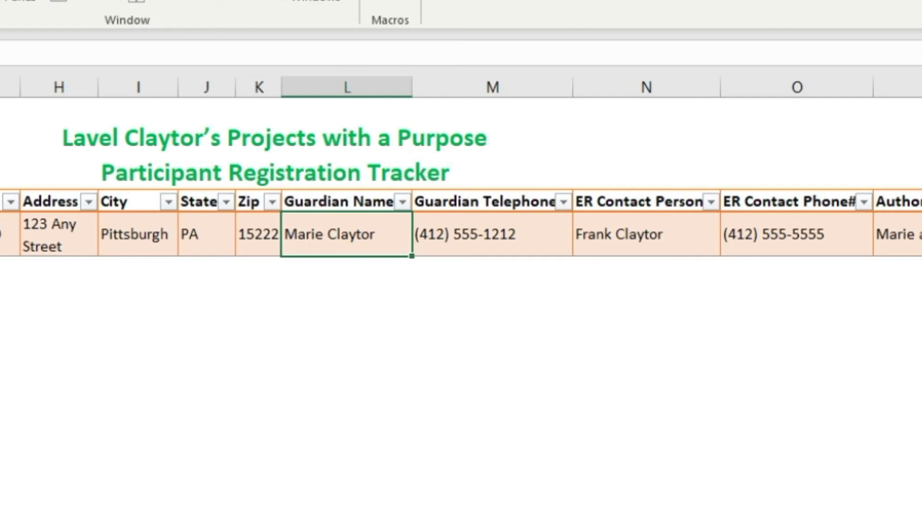
key(Right)
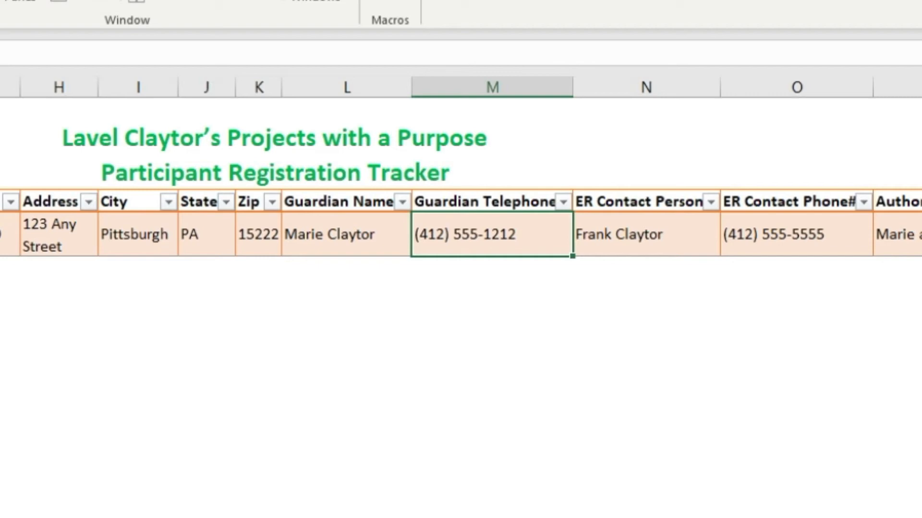
key(Right)
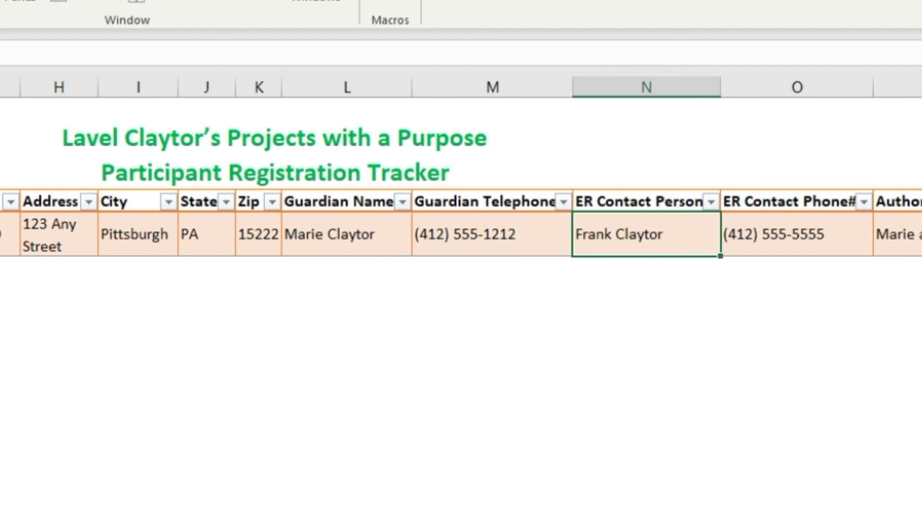
scroll(461, 192, right, 2)
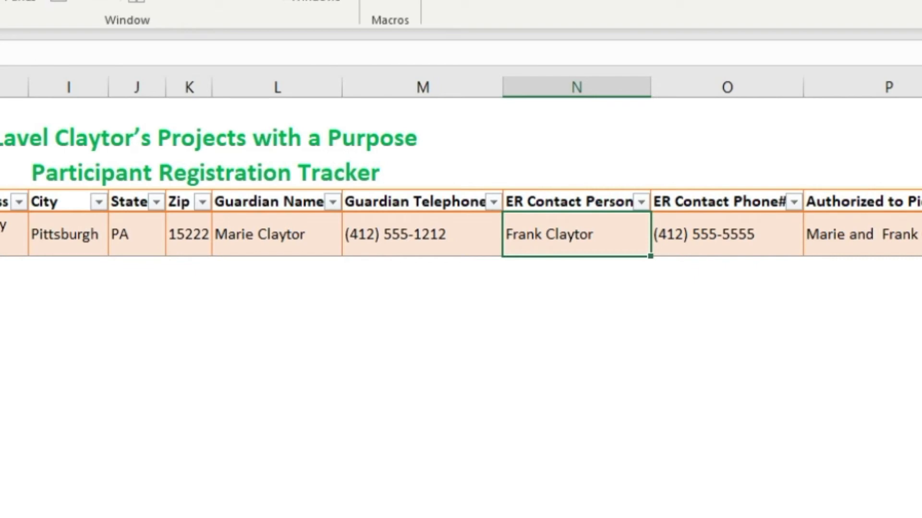
click(719, 234)
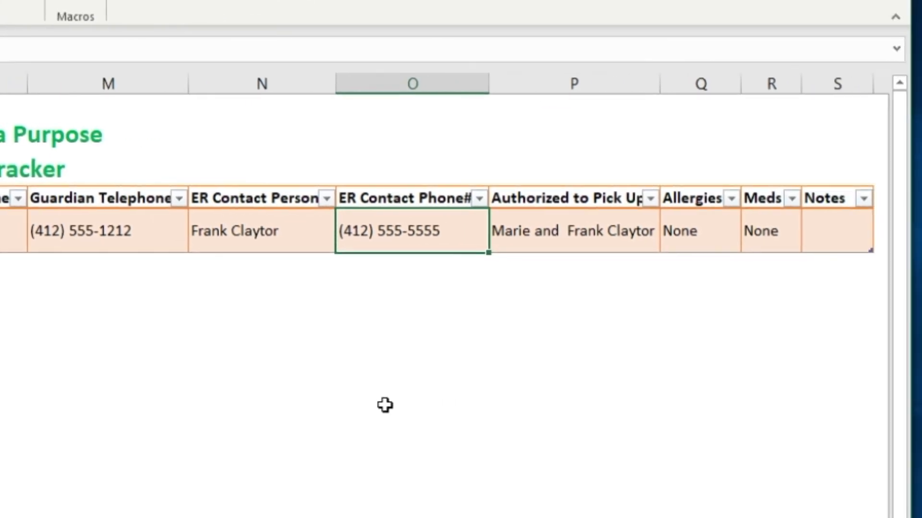
key(Tab)
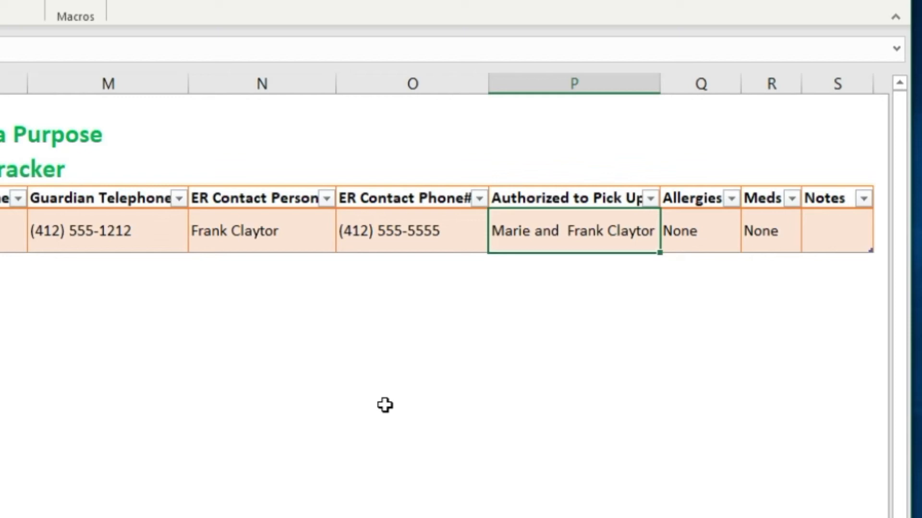
key(Tab)
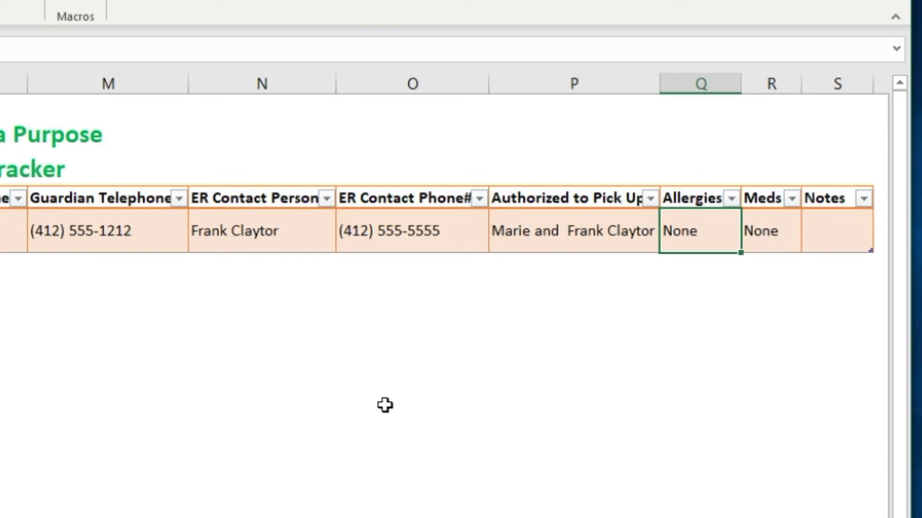
key(Tab)
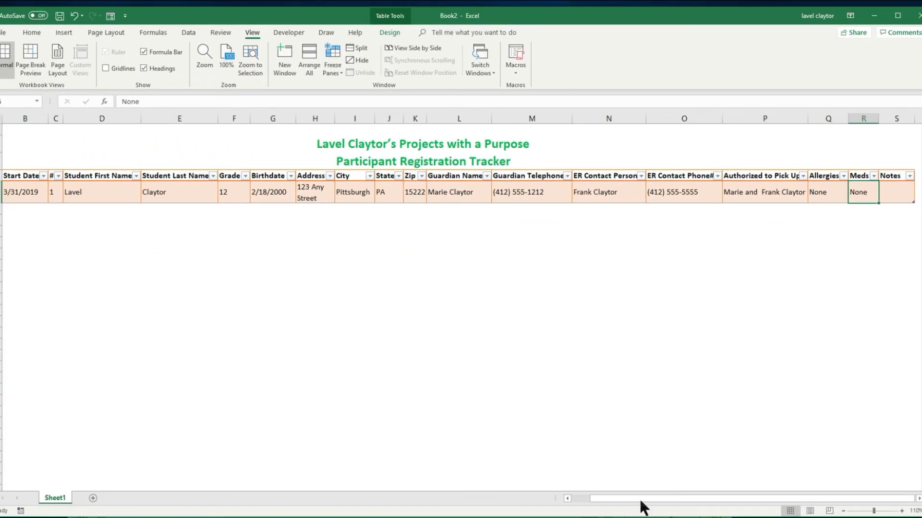
drag(636, 505, 595, 504)
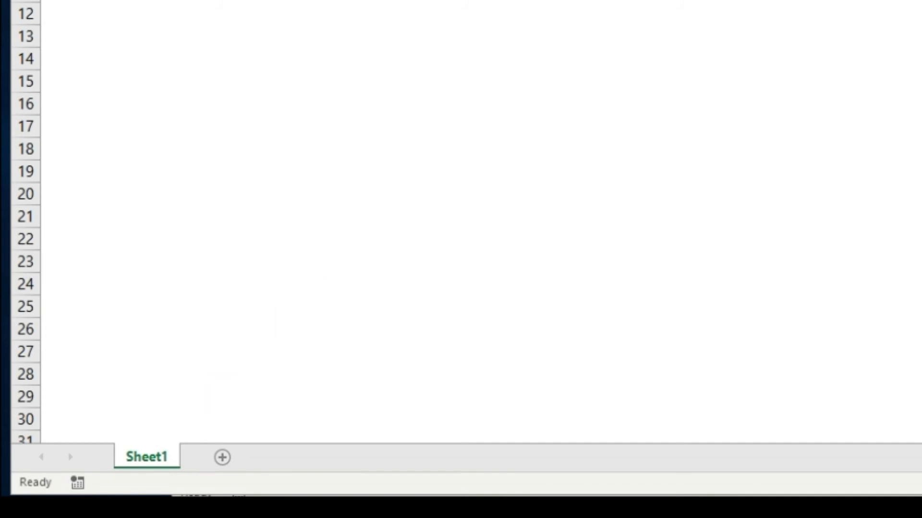
Step: Rename the worksheet from Sheet1 to 'Registration'
right_click(158, 464)
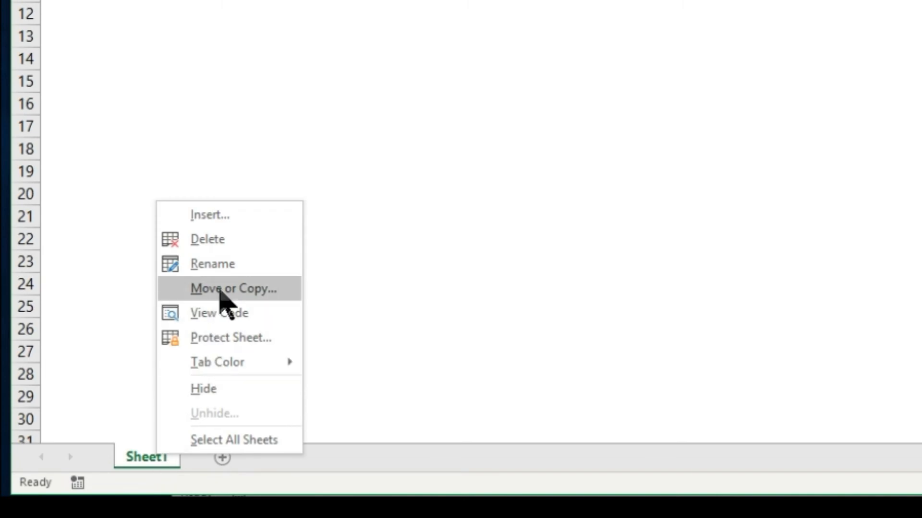
click(211, 265)
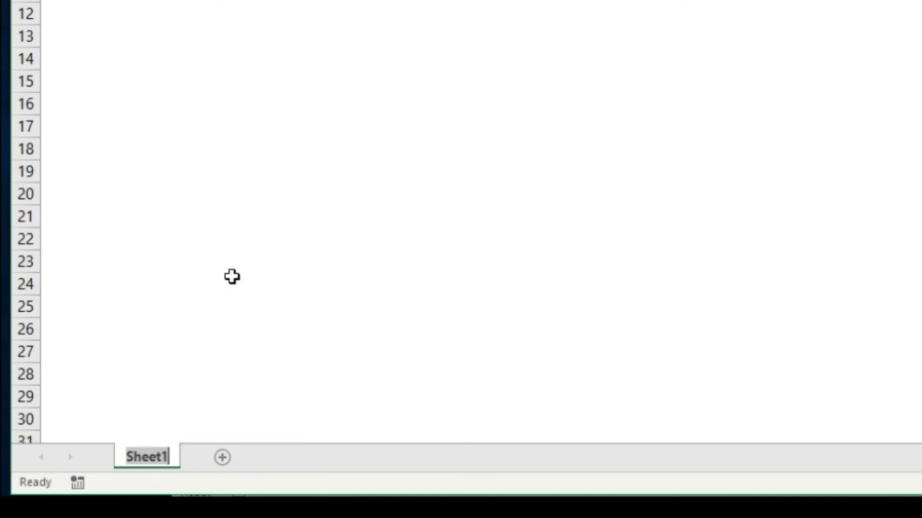
text(Registration)
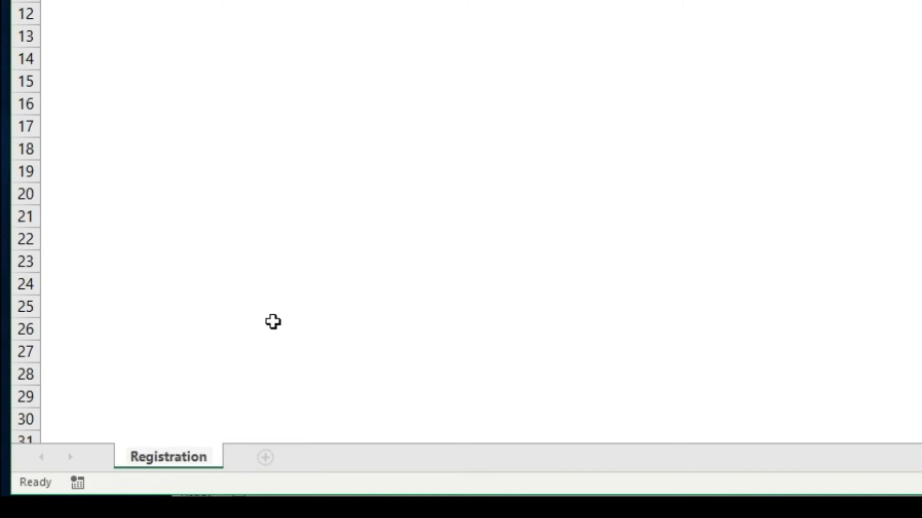
click(278, 321)
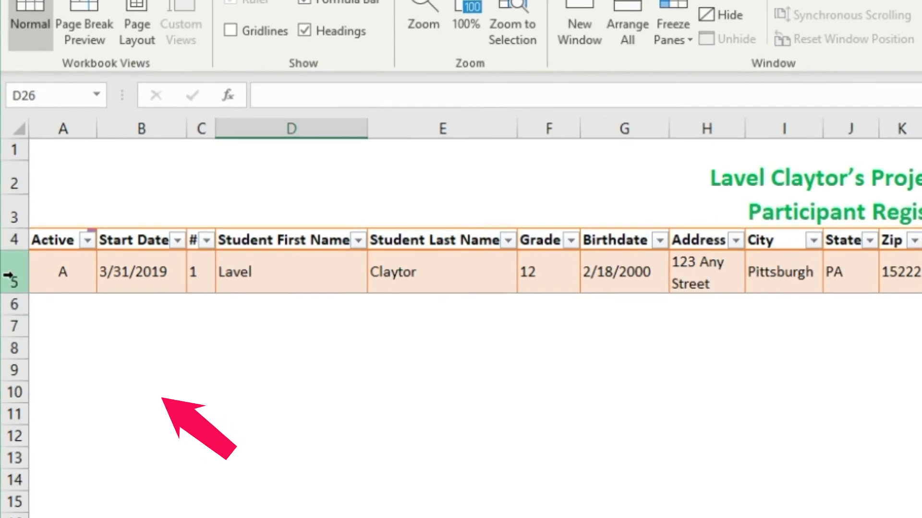
Step: Delete the sample participant record in row 5, leaving cell A5 selected
click(10, 275)
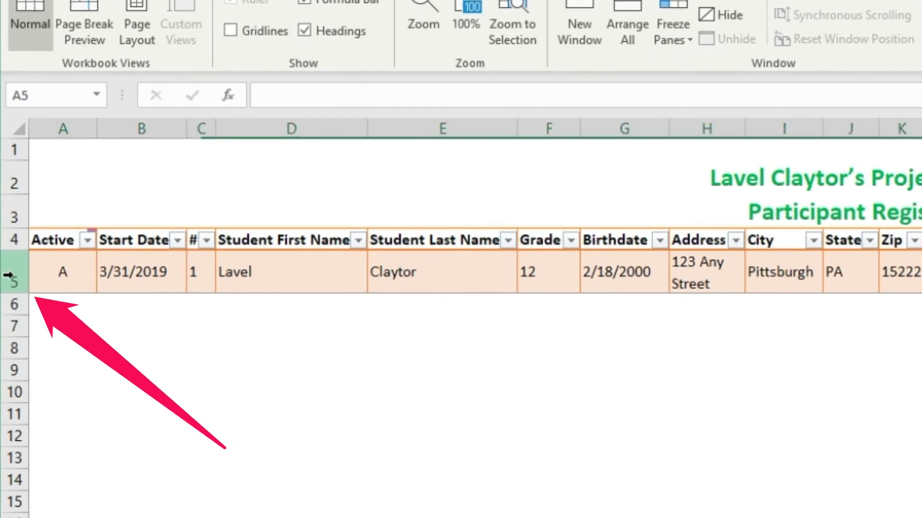
right_click(13, 277)
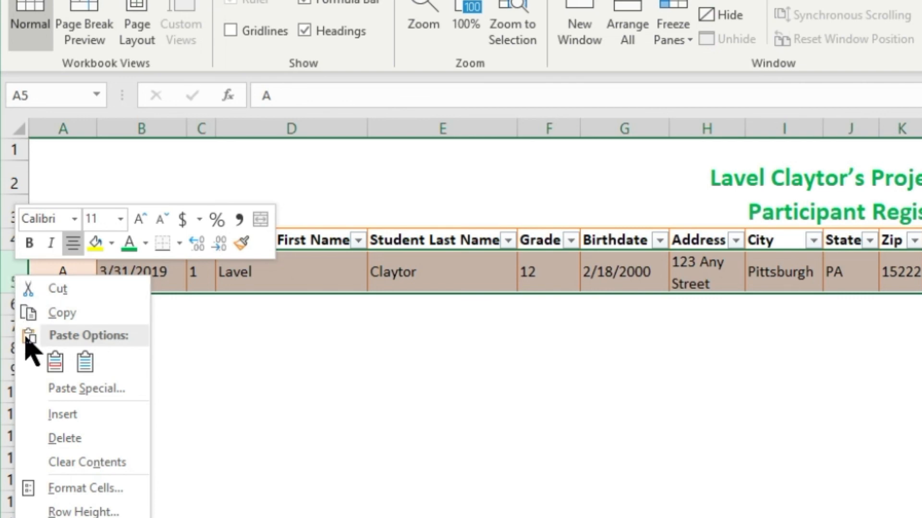
click(72, 438)
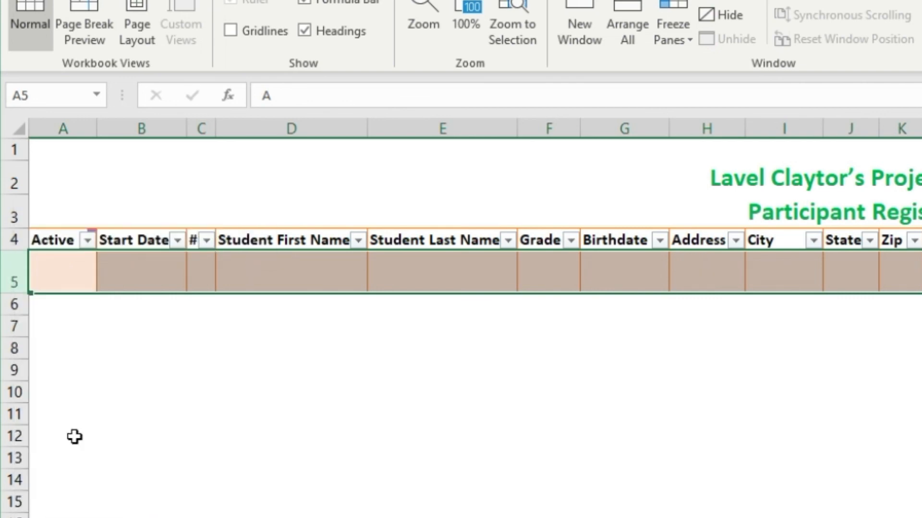
click(67, 270)
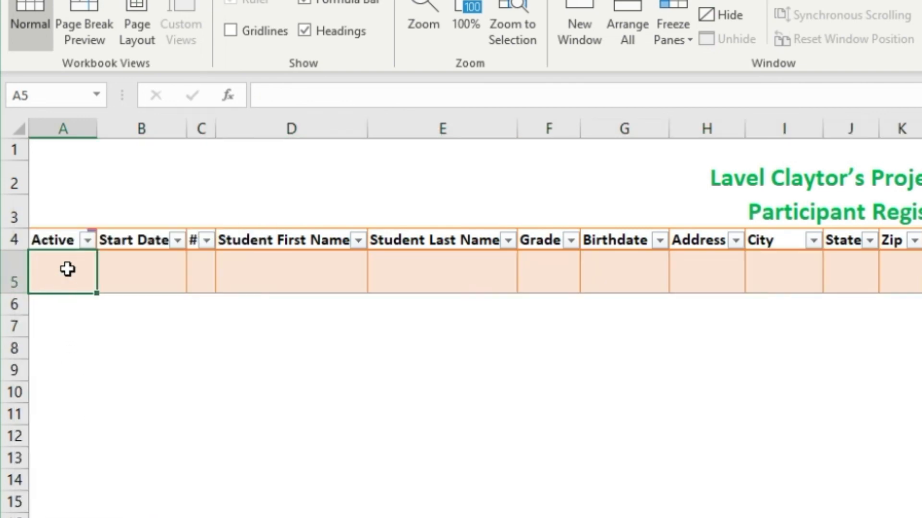